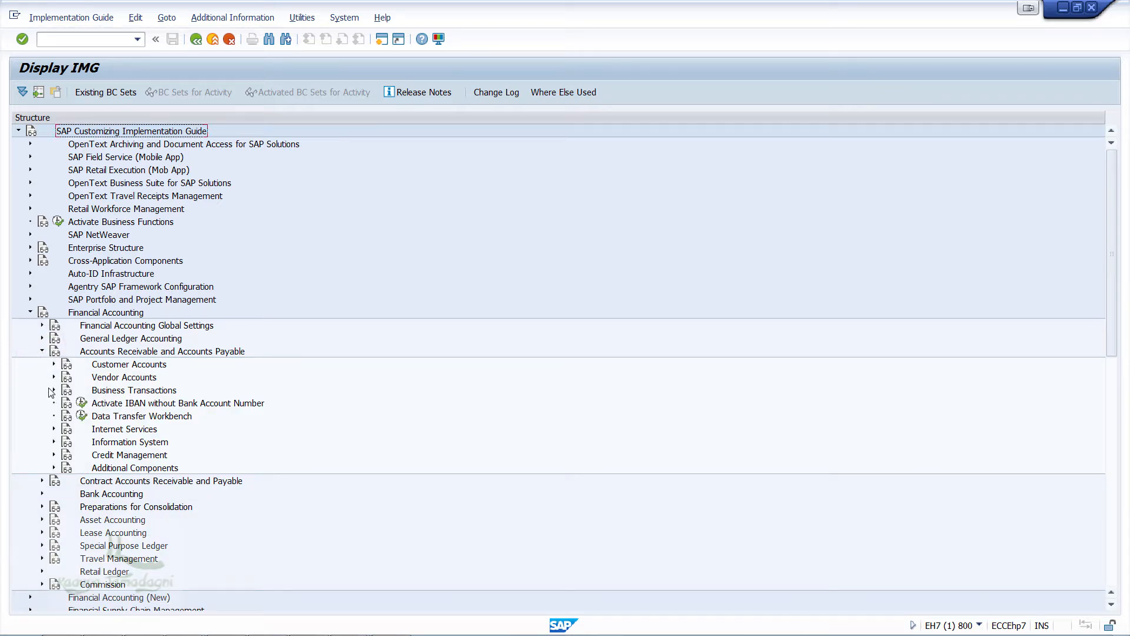
Open Maintain Terms of Payment under Business Transactions, Outgoing Invoices/Credit Memos, and position the list at payment term ABCC
left_click(50, 389)
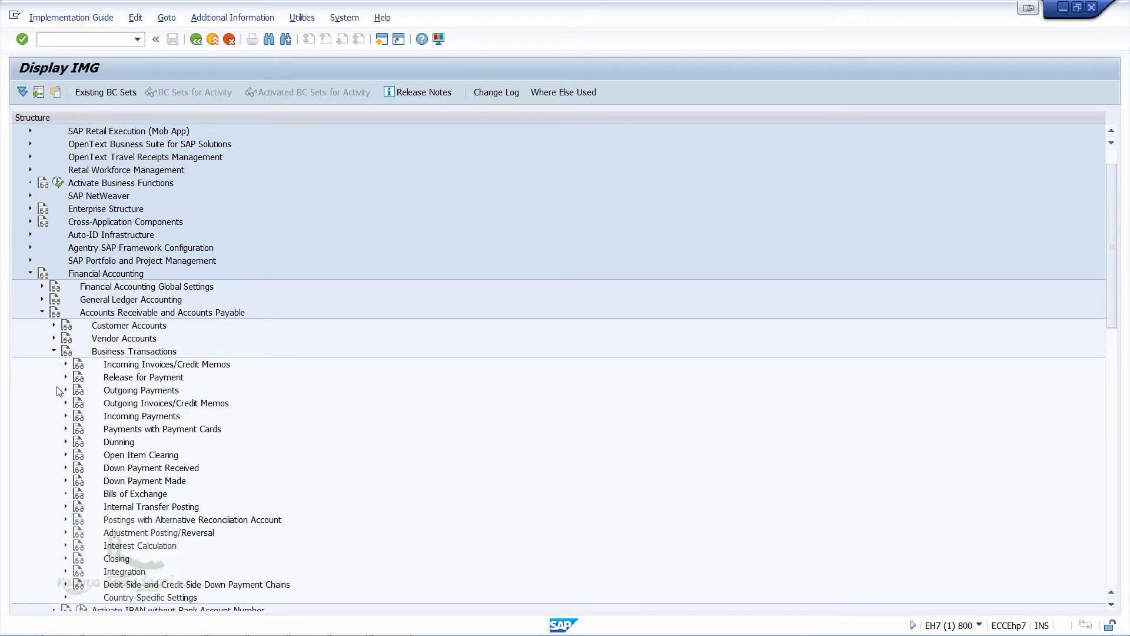
left_click(66, 402)
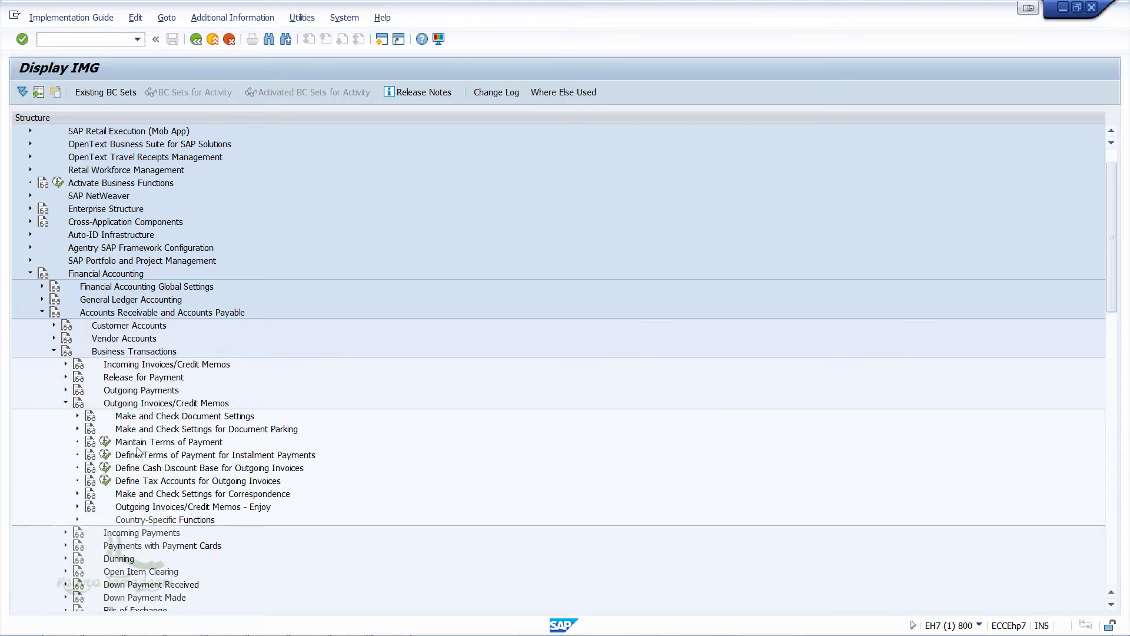
left_click(105, 441)
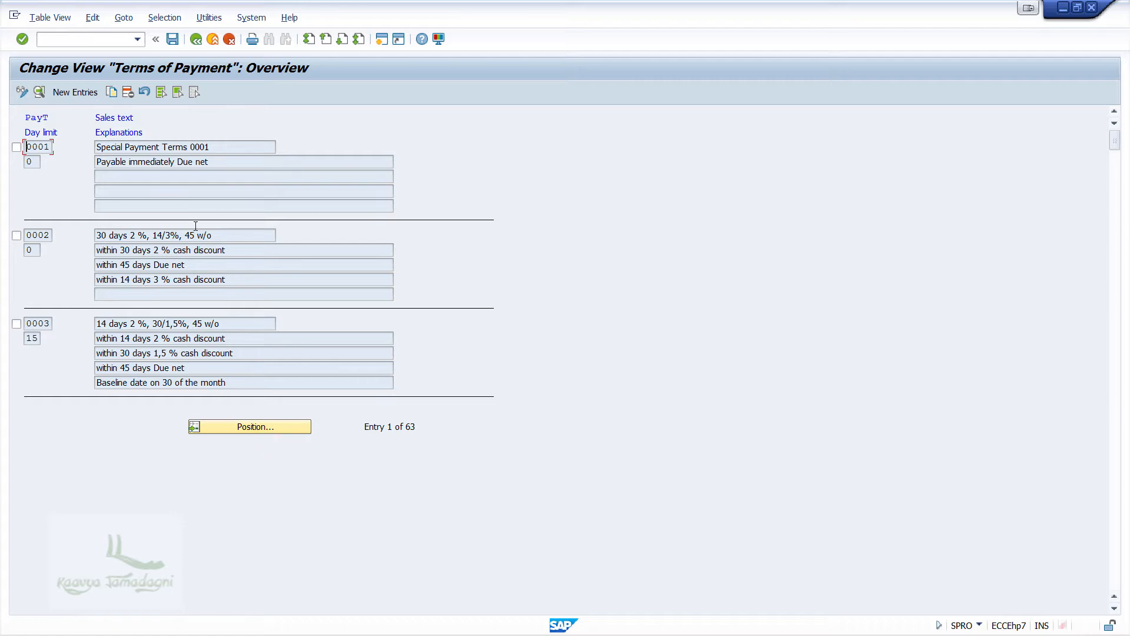
left_click(294, 427)
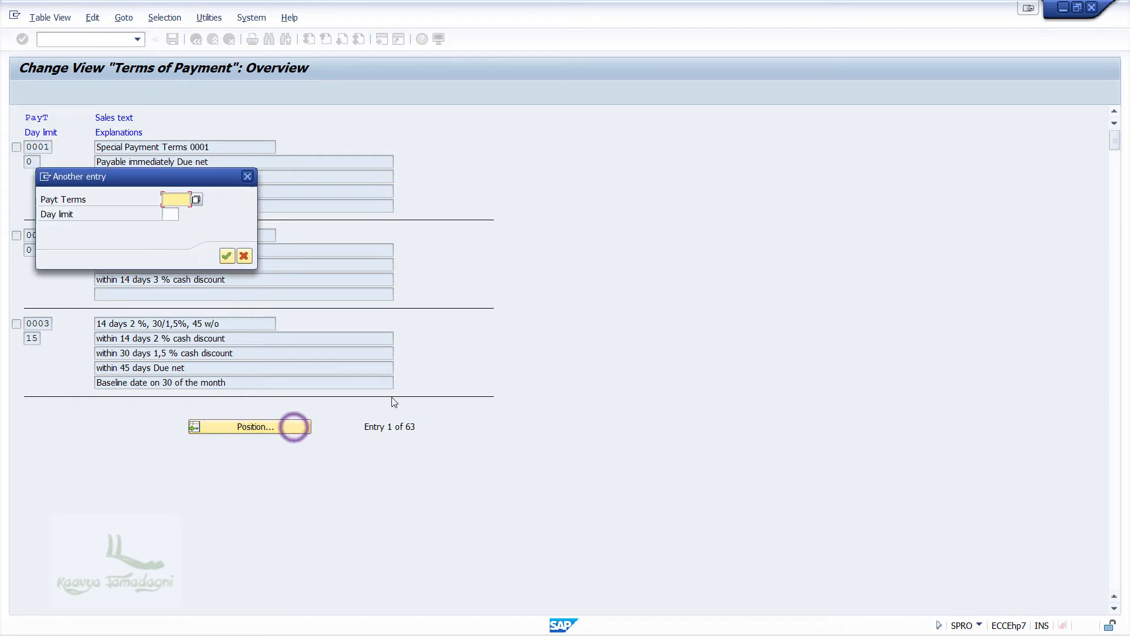
type("ABCC")
key("Return")
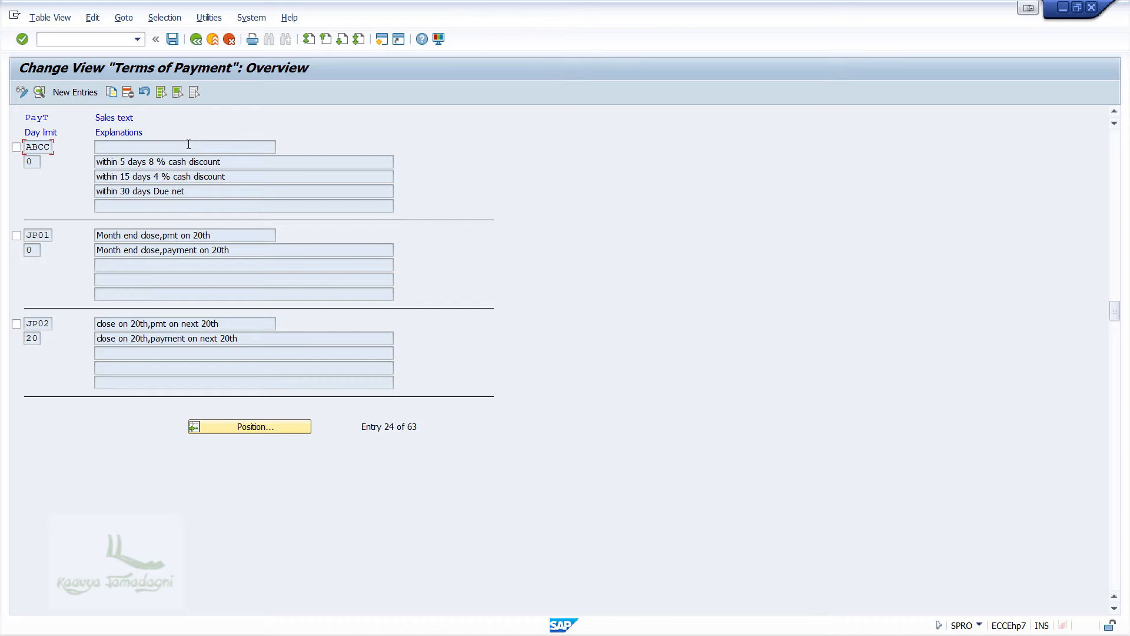
Create a new payment terms entry ABC2 for vendors only, with the posting date as default baseline date
left_click(75, 92)
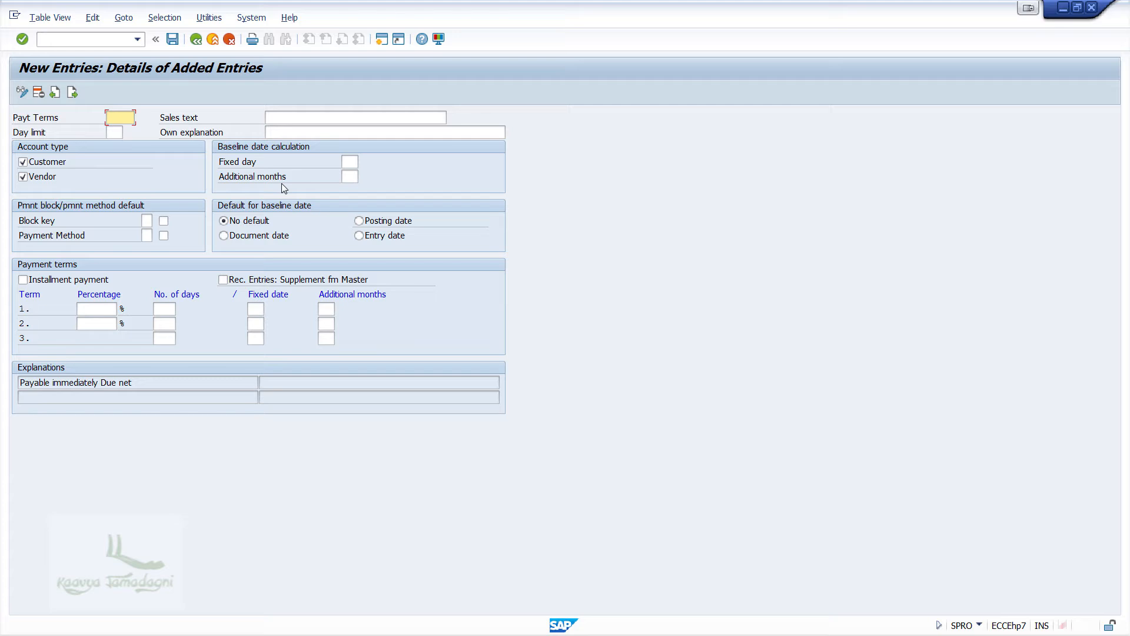
type("ABC2")
left_click(43, 160)
left_click(390, 223)
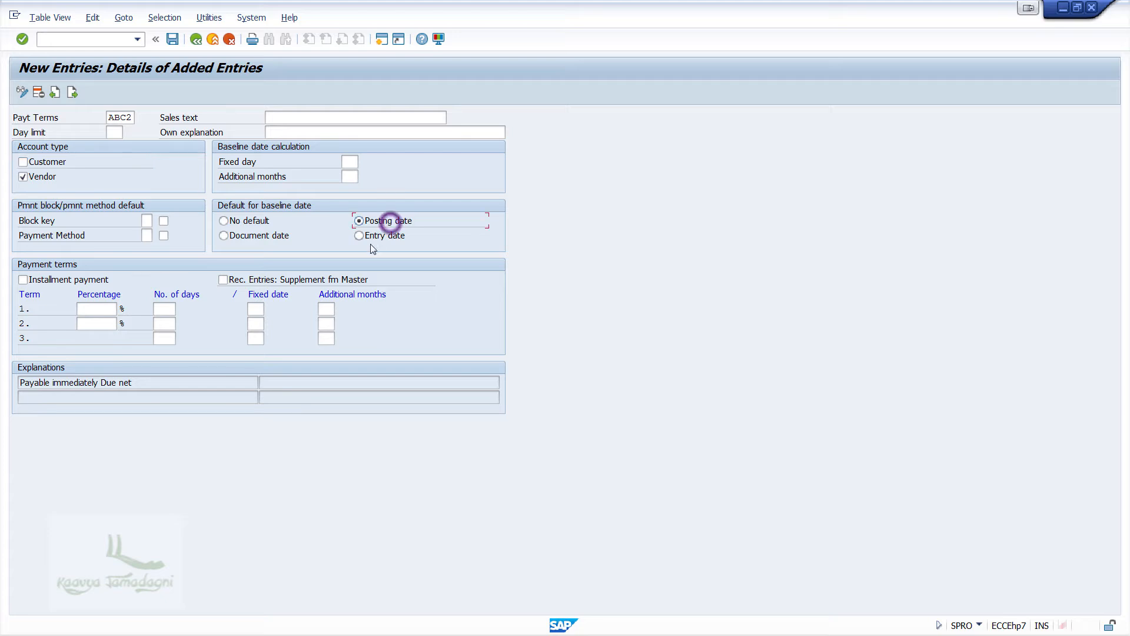
Set the first payment term to 6% for 5 days and the second to 3% for 15 days
left_click(111, 310)
type("6")
key("Tab")
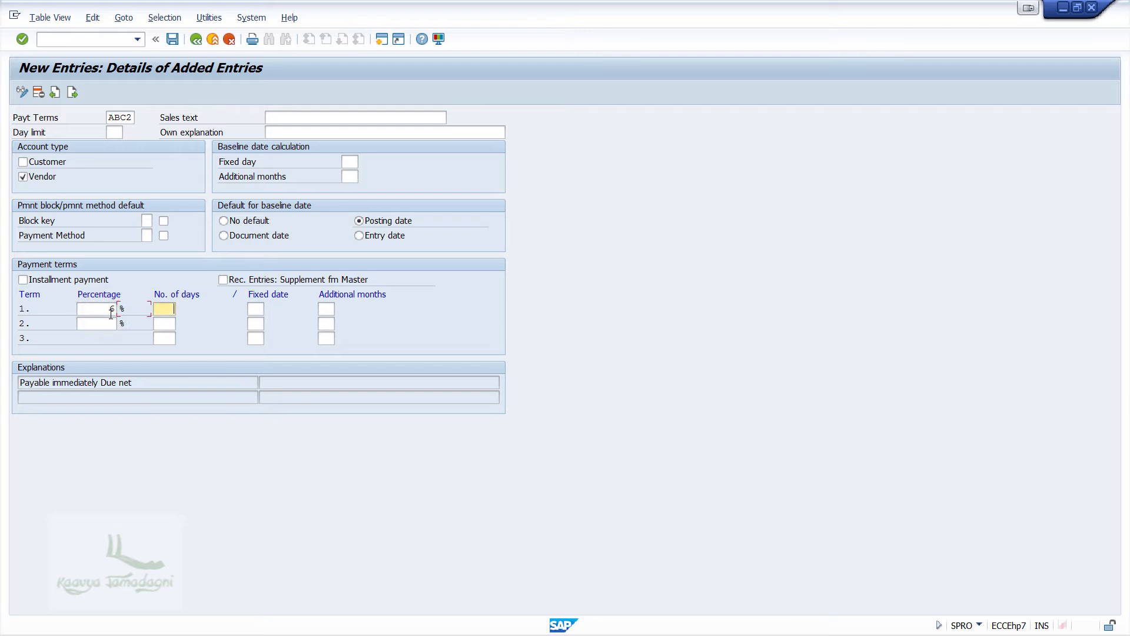
type("5")
key("Down")
left_click(105, 326)
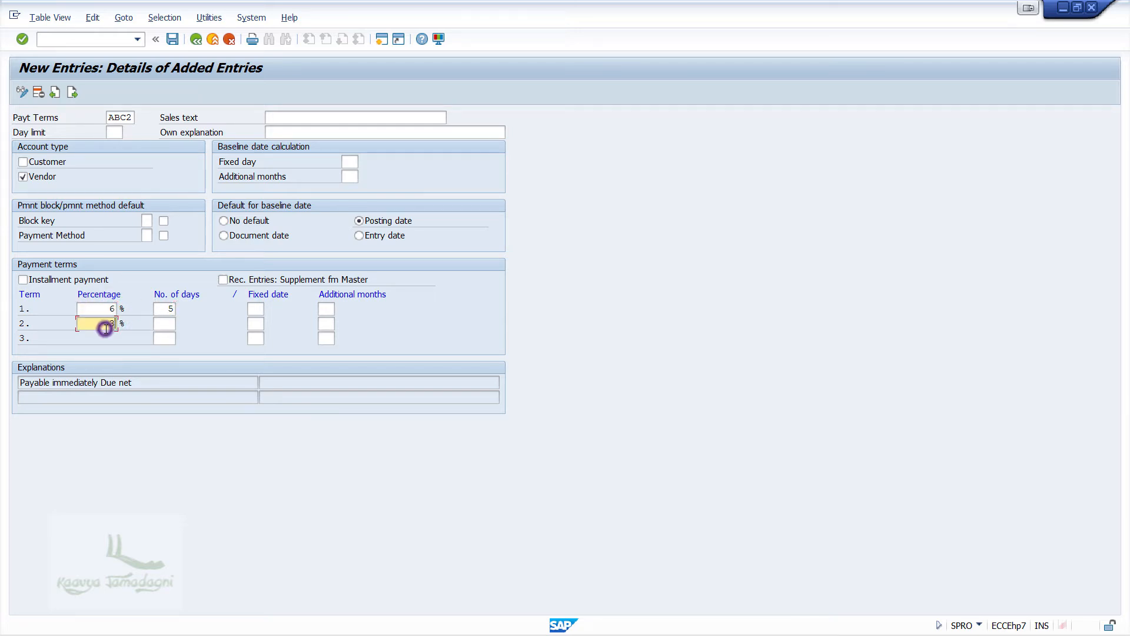
type("3")
key("Tab")
type("15")
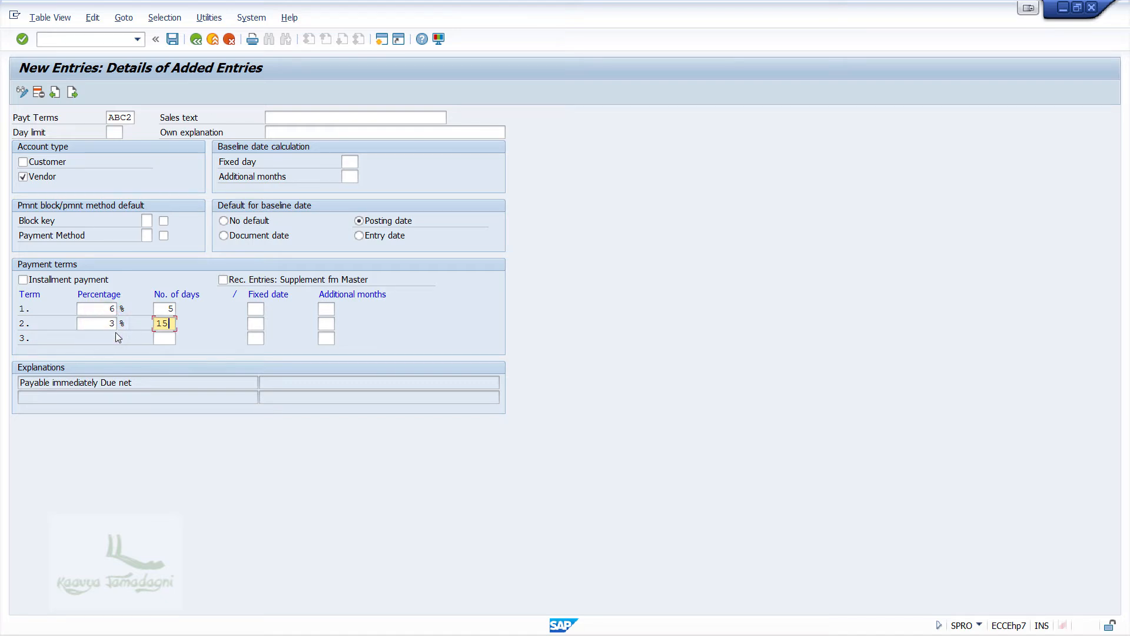
Set the third payment term to 30 days and save the entry in the SAP FI Enterprise Structure Configuration request
left_click(162, 338)
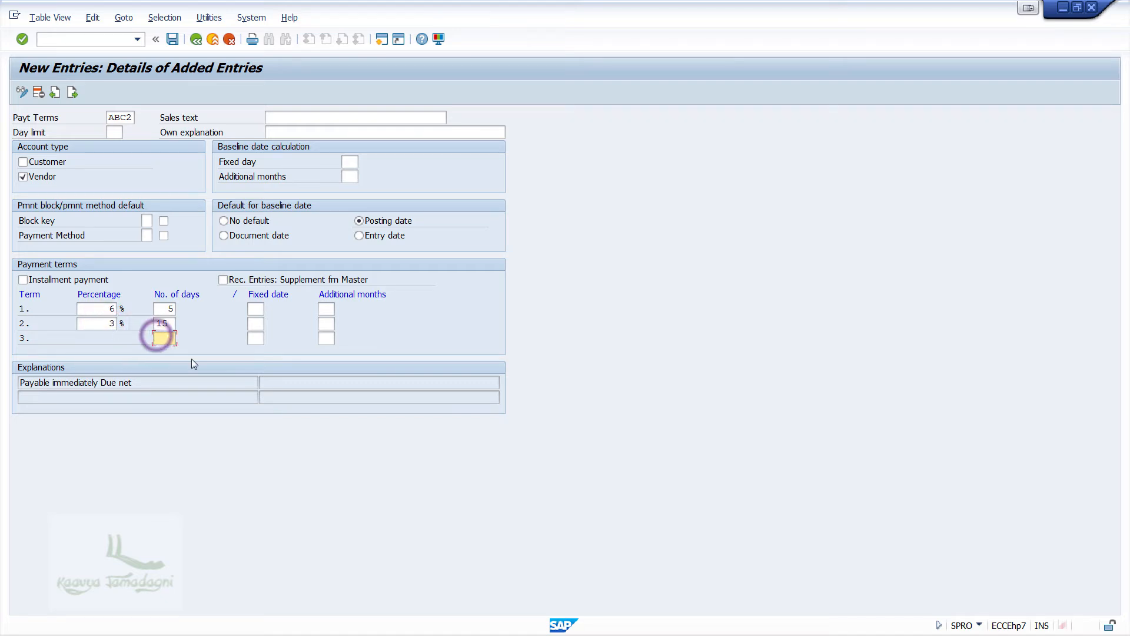
type("30")
left_click(158, 324)
left_click(172, 338)
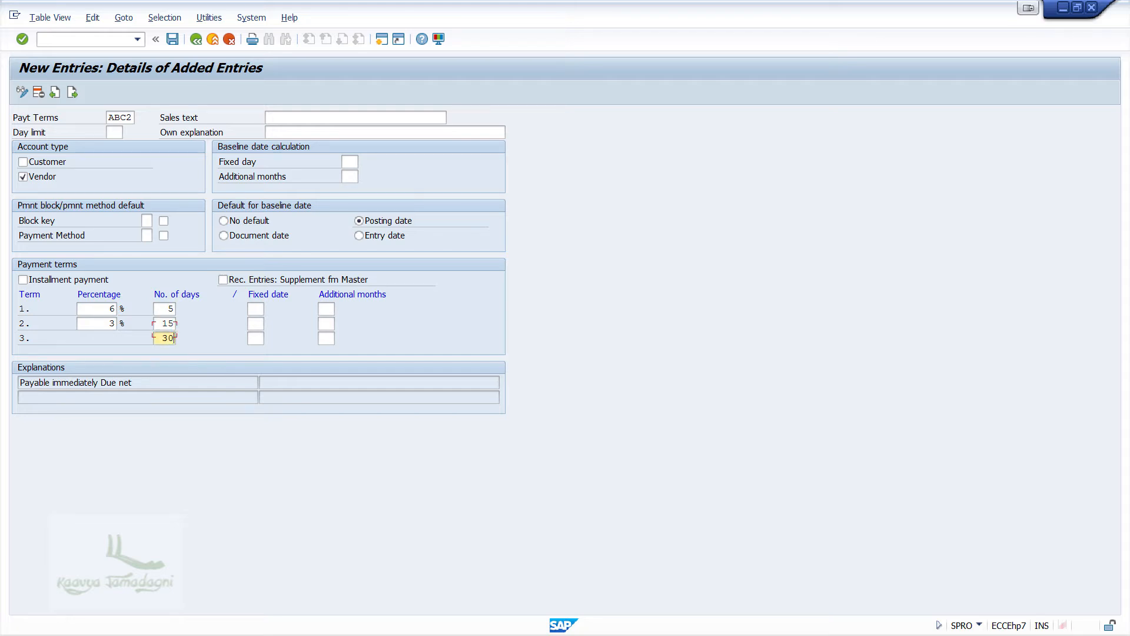
key("alt+Tab")
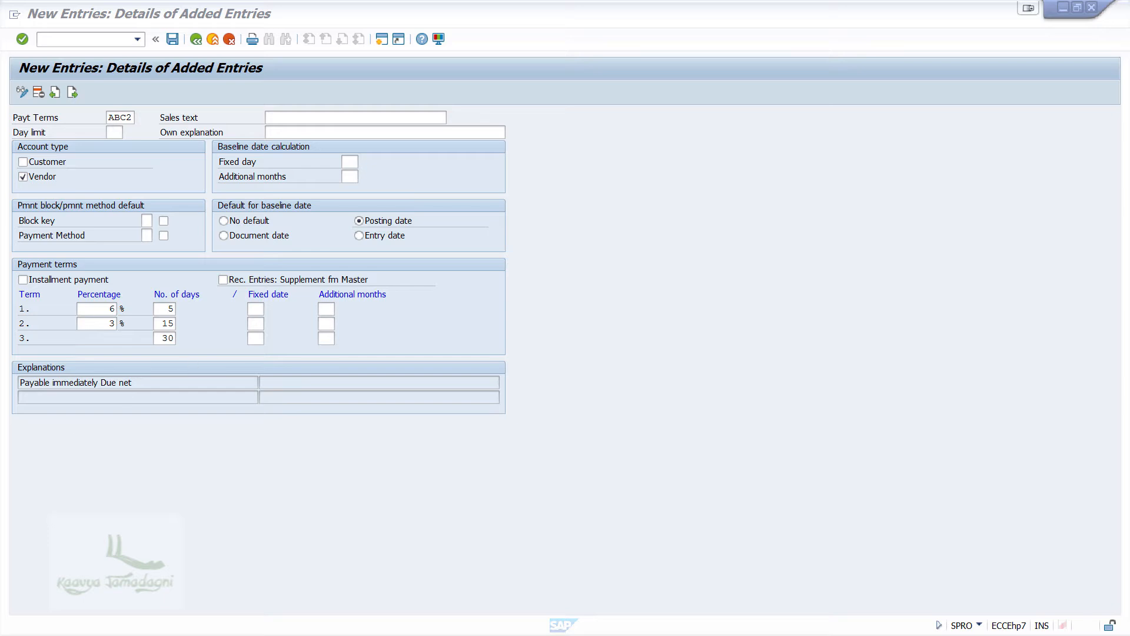
key("Return")
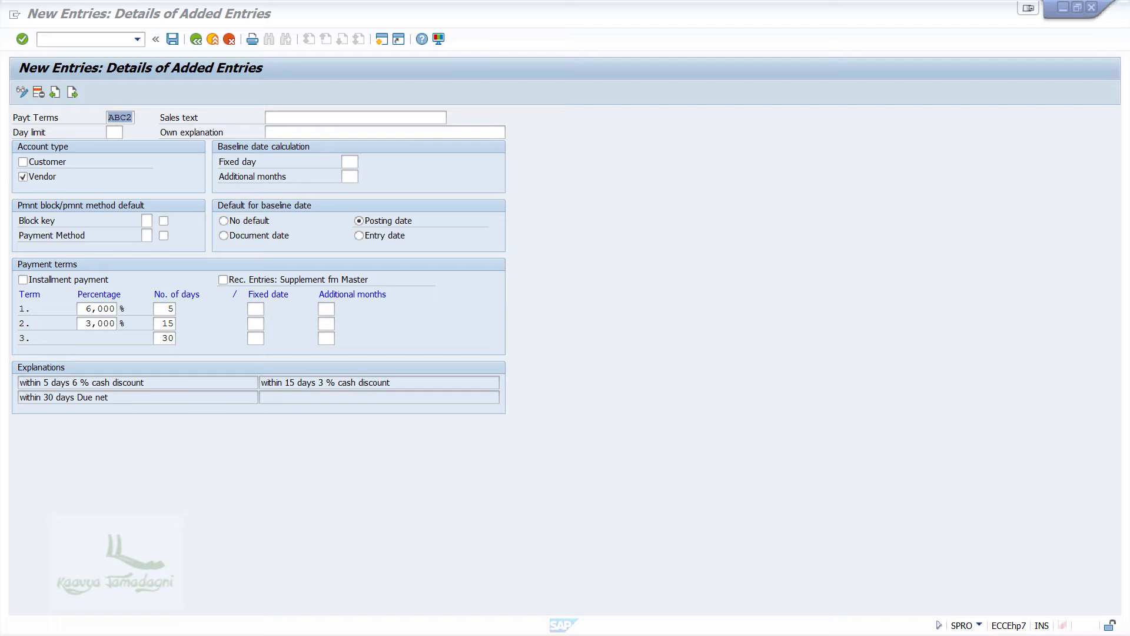
left_click(173, 39)
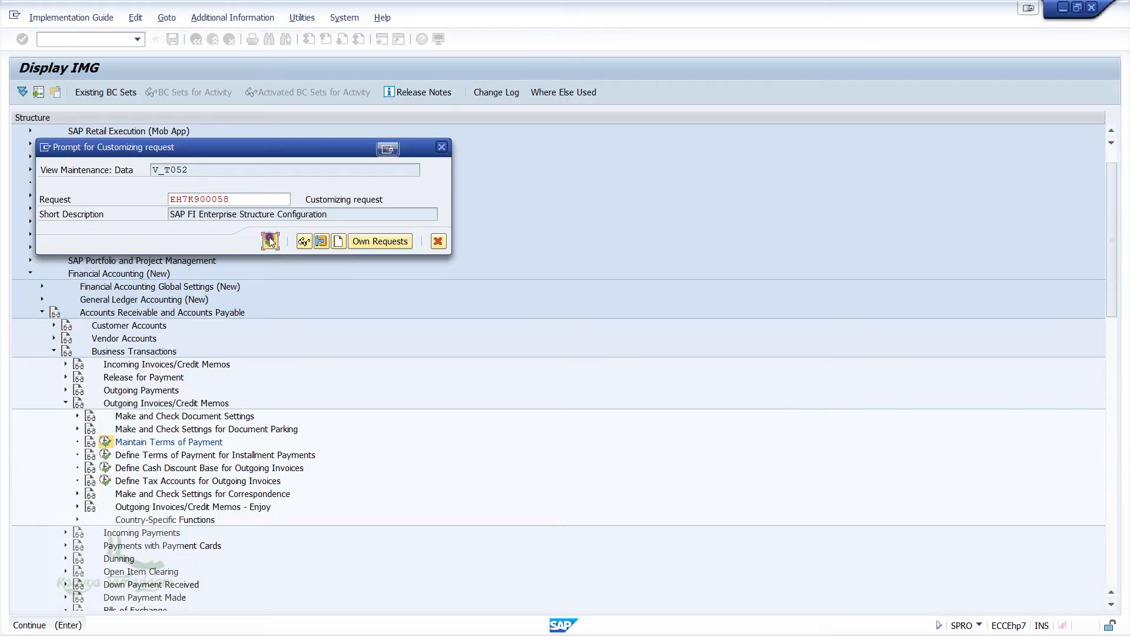
left_click(270, 238)
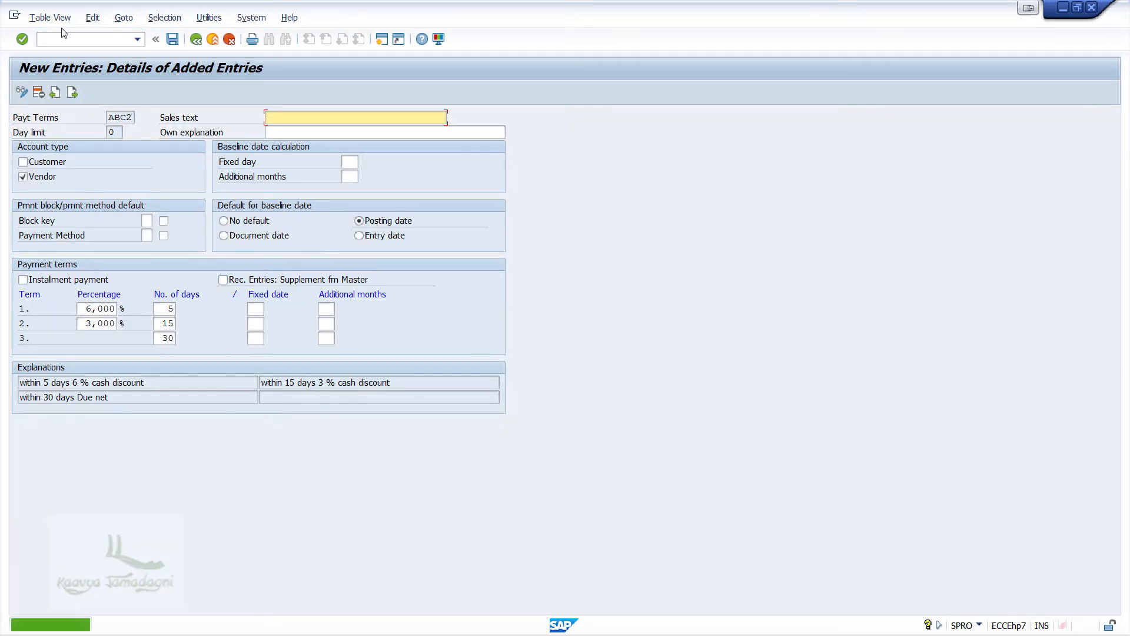
Return to the SAP Easy Access screen and open the FK02 vendor change transaction from the Accounts Payable master records
left_click(66, 36)
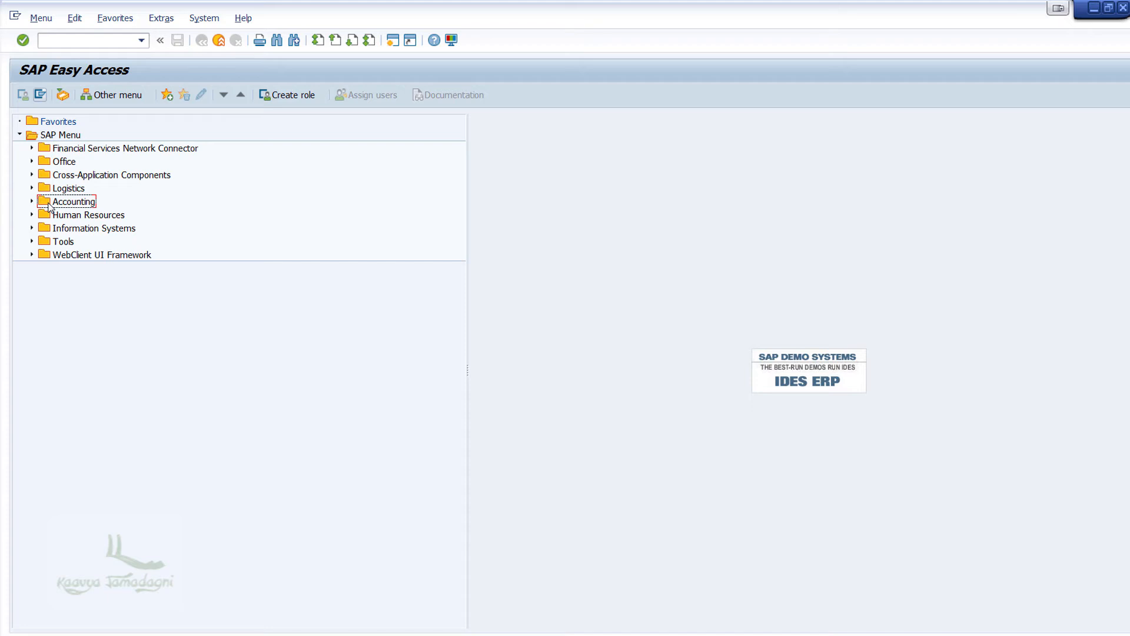
left_click(32, 201)
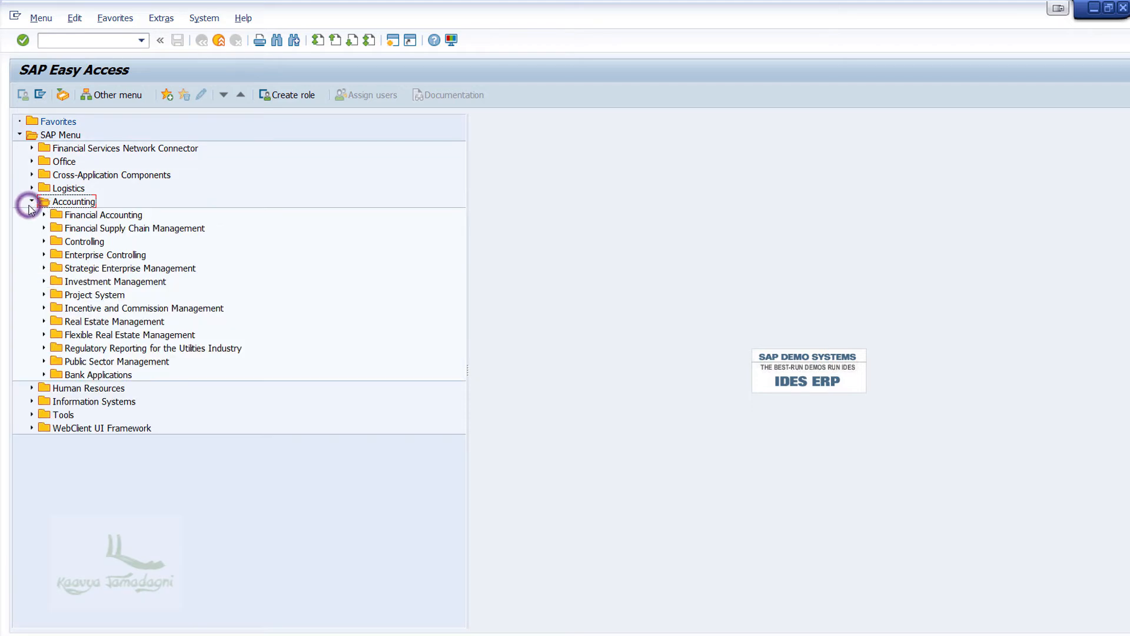
left_click(42, 215)
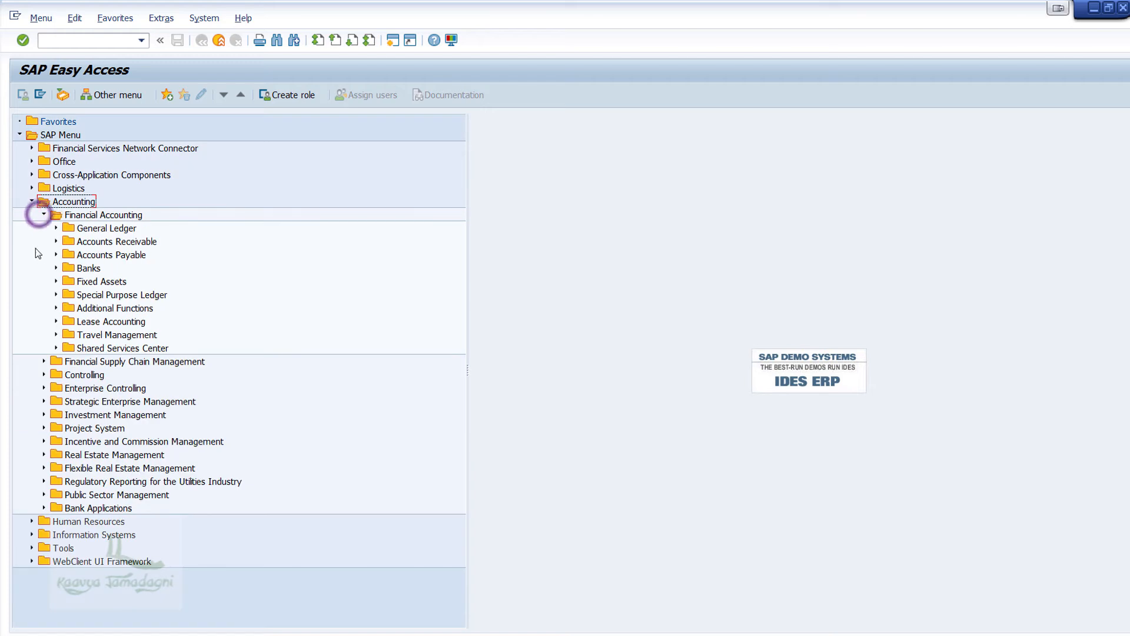
left_click(56, 254)
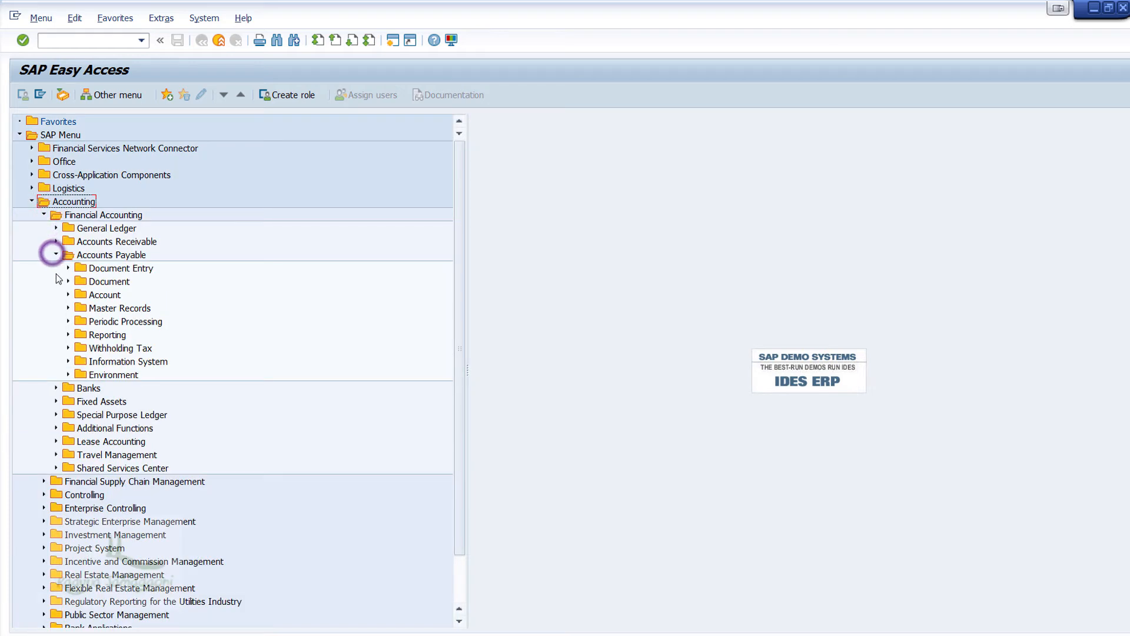
left_click(68, 308)
left_click(100, 335)
double_click(100, 334)
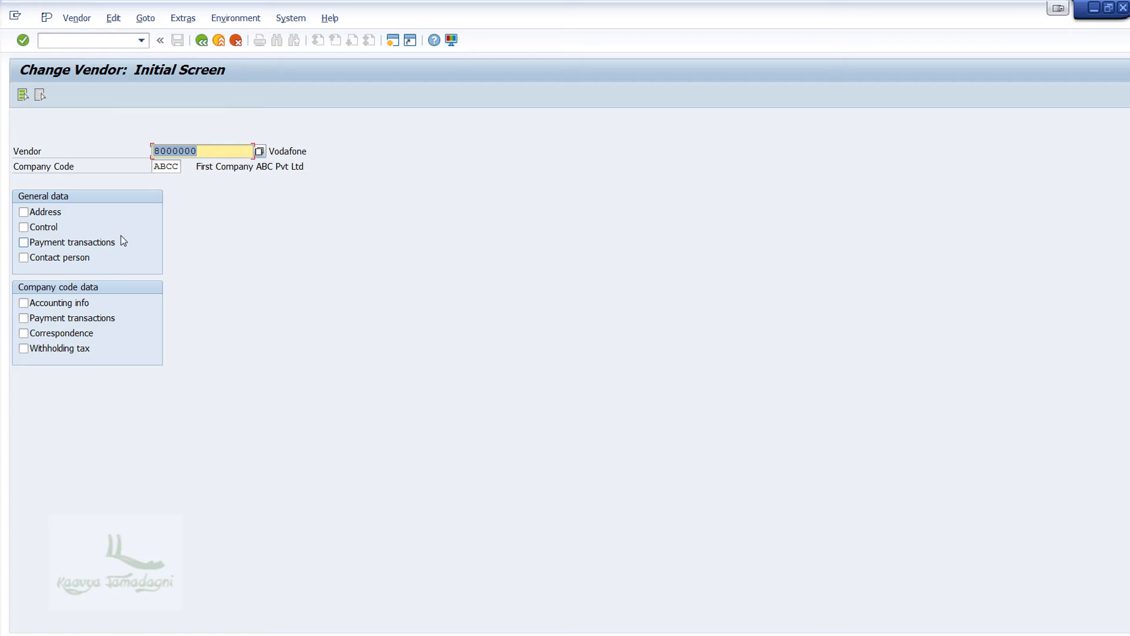
Assign payment terms ABC2 in the company code payment transactions of vendor Vodafone and save the vendor
left_click(82, 321)
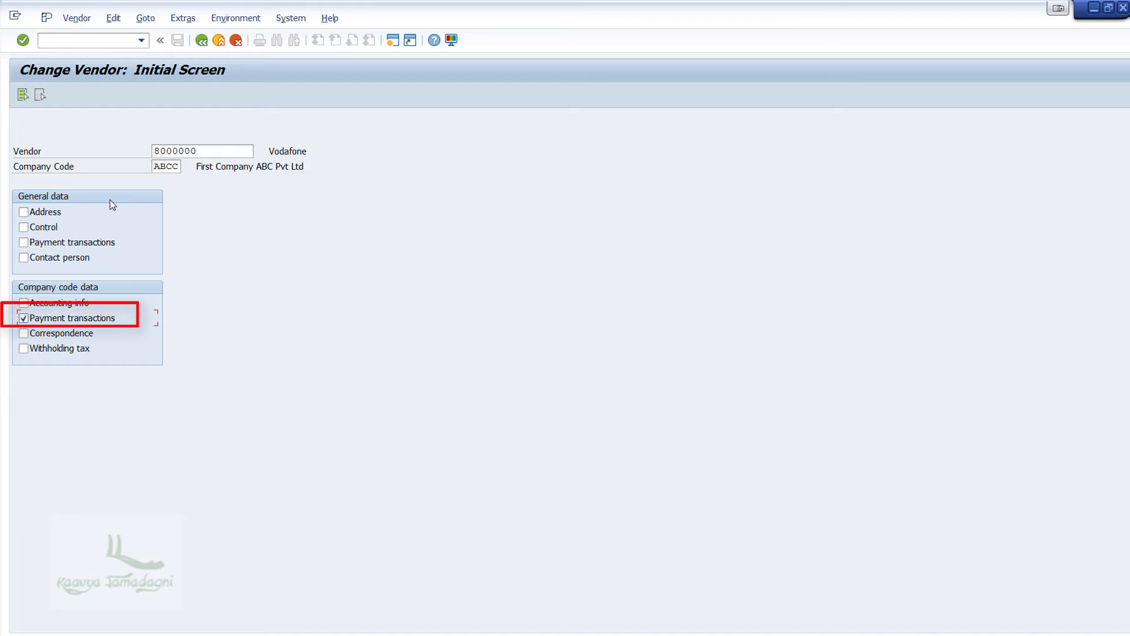
key("Return")
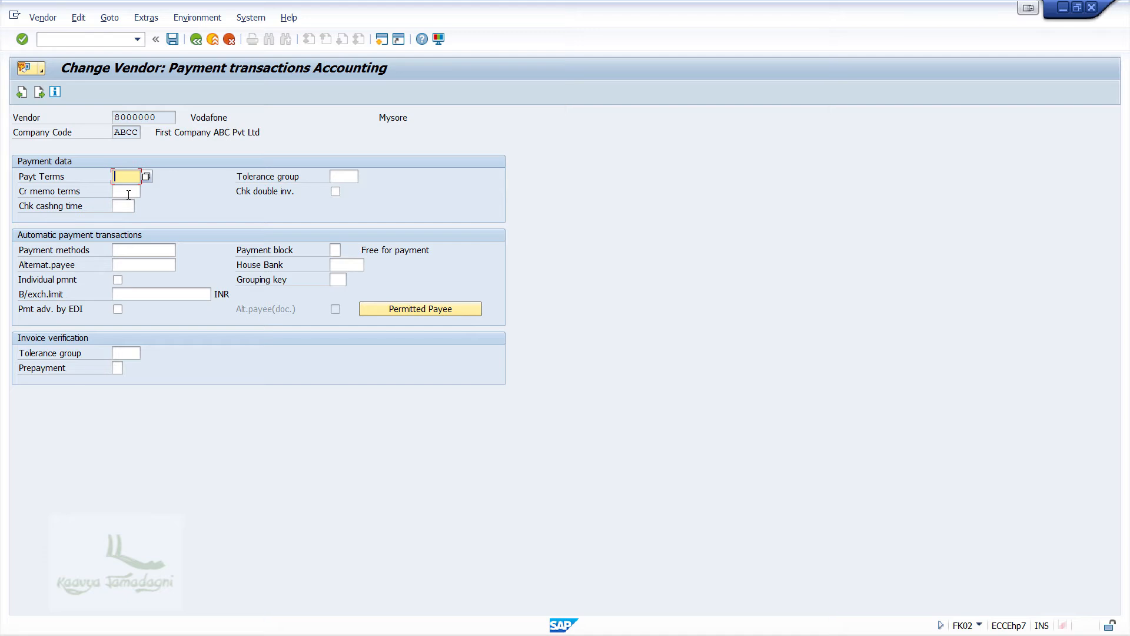
type("ABC2")
key("Return")
key("ctrl+s")
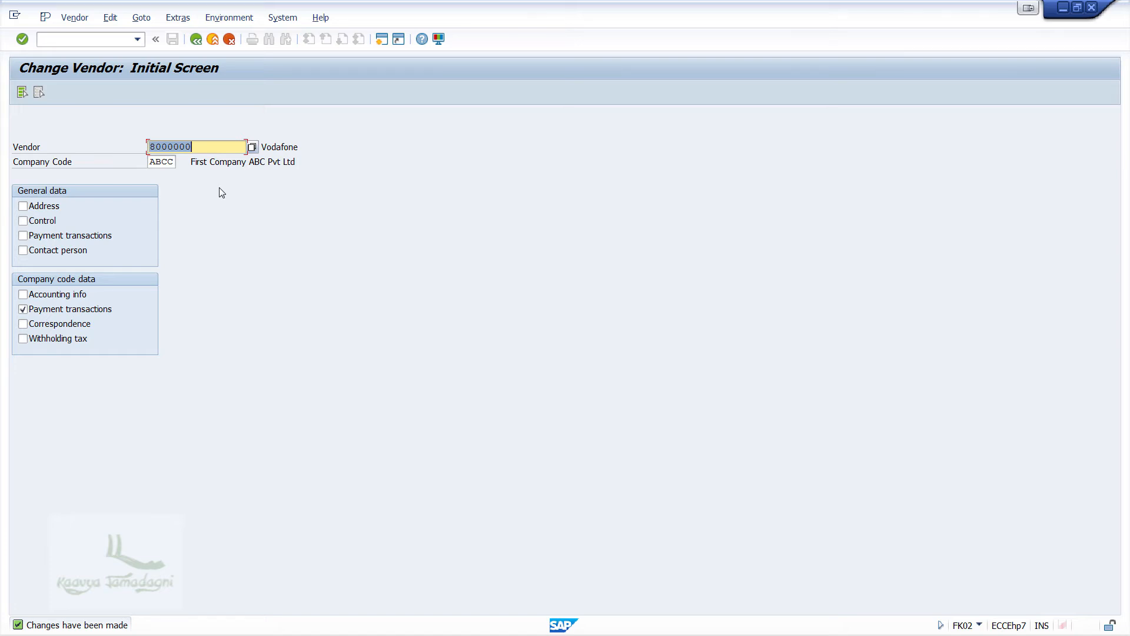
Assign payment terms ABC2 to vendor Airtel in the company code payment transactions and save the vendor
left_click(218, 151)
key("BackSpace")
type("1")
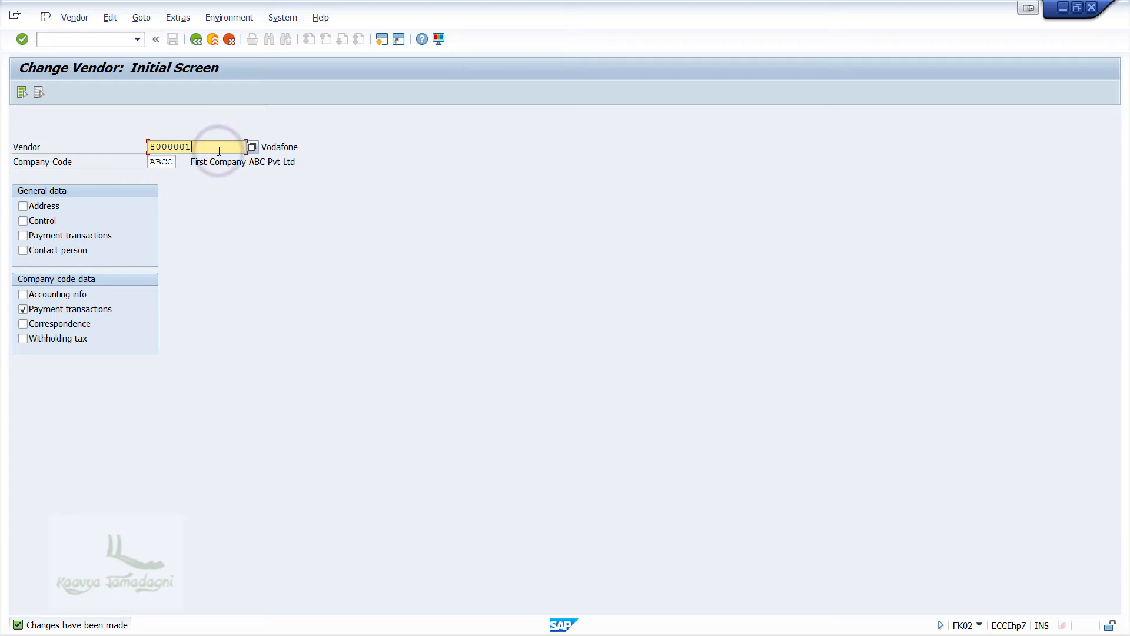
key("Return")
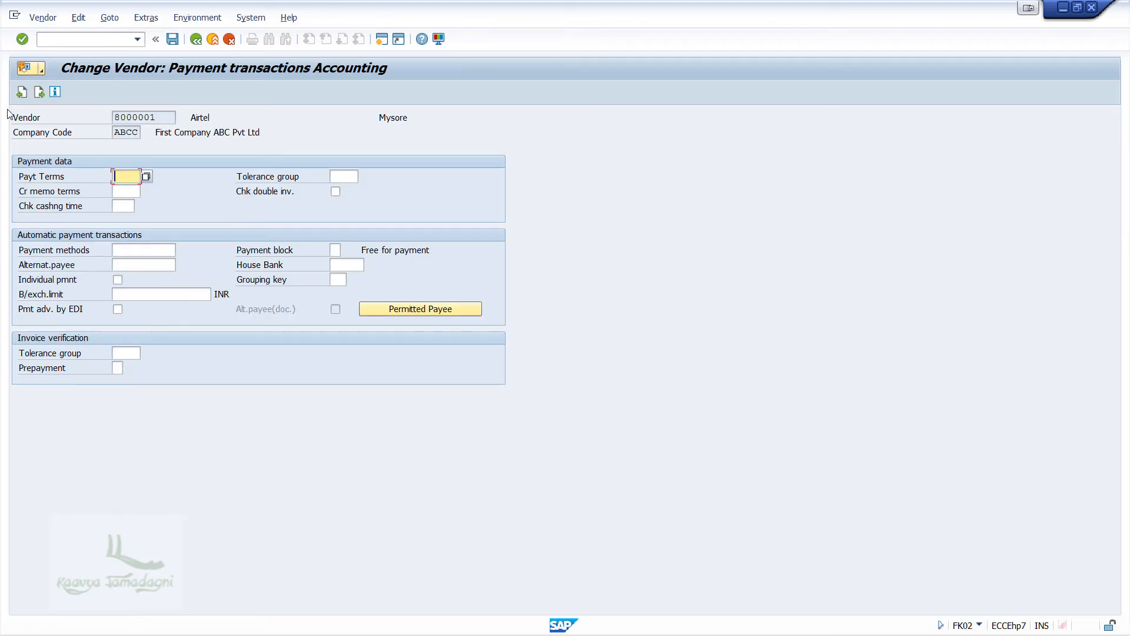
type("ABC2")
left_click(172, 38)
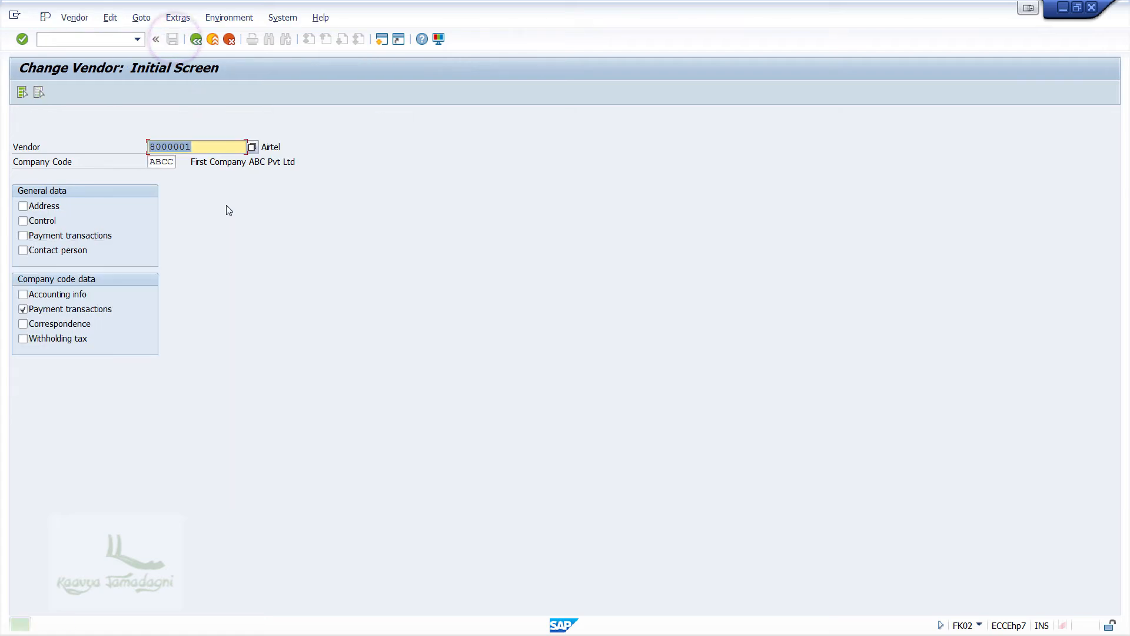
Leave vendor maintenance and open central G/L account editing (FS00) from the General Ledger master records' individual processing
key("alt+Tab")
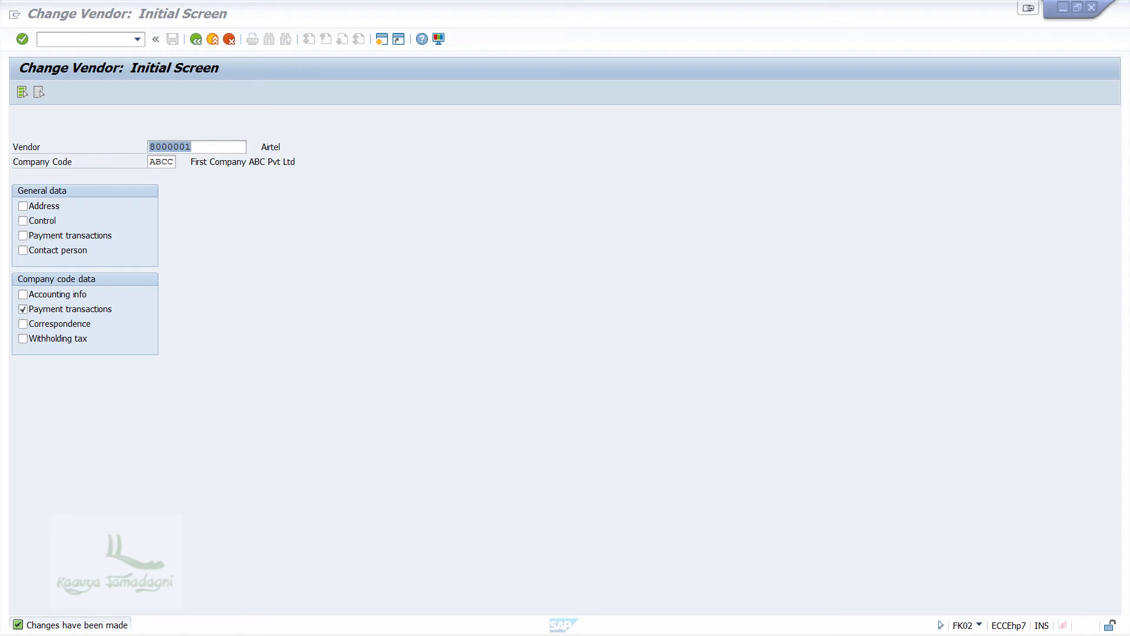
left_click(93, 41)
type("/n")
key("Return")
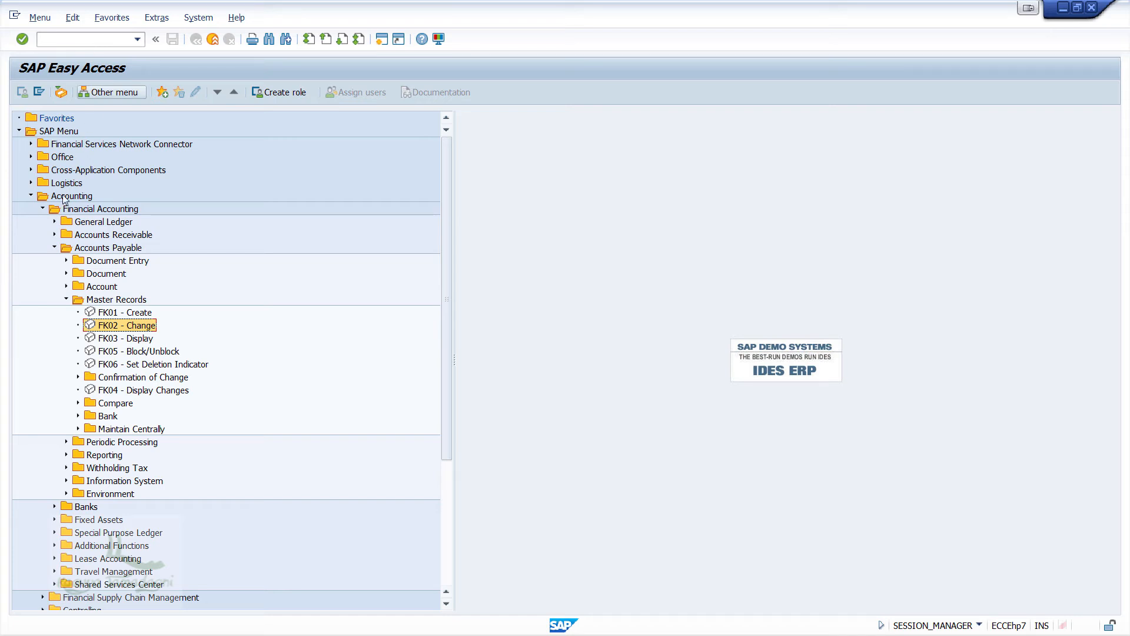
left_click(54, 221)
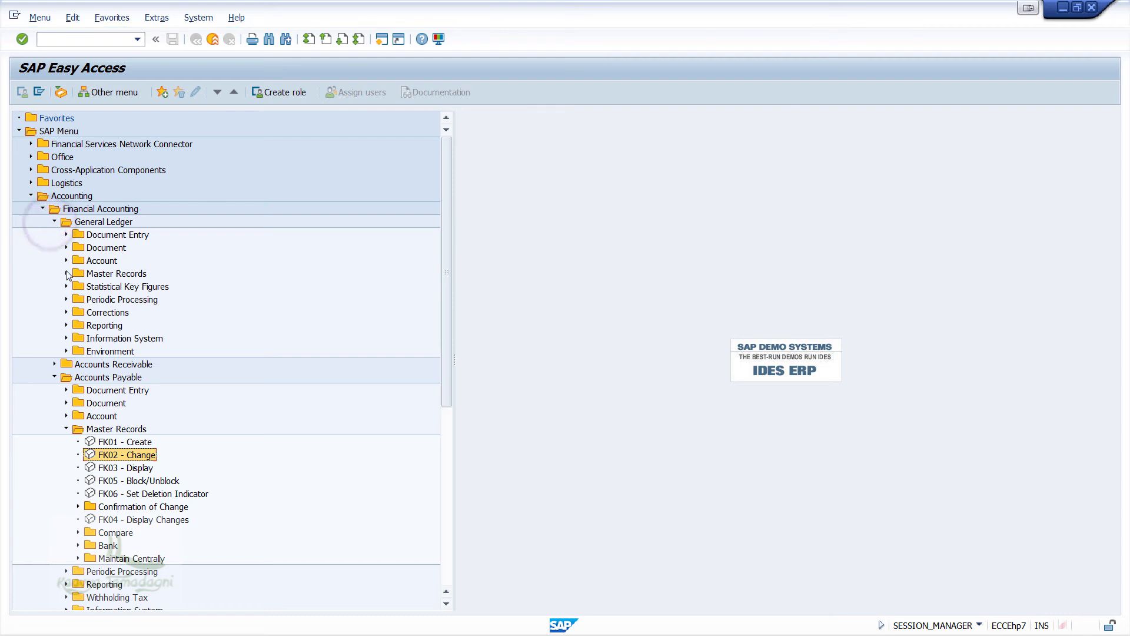
left_click(66, 273)
left_click(78, 286)
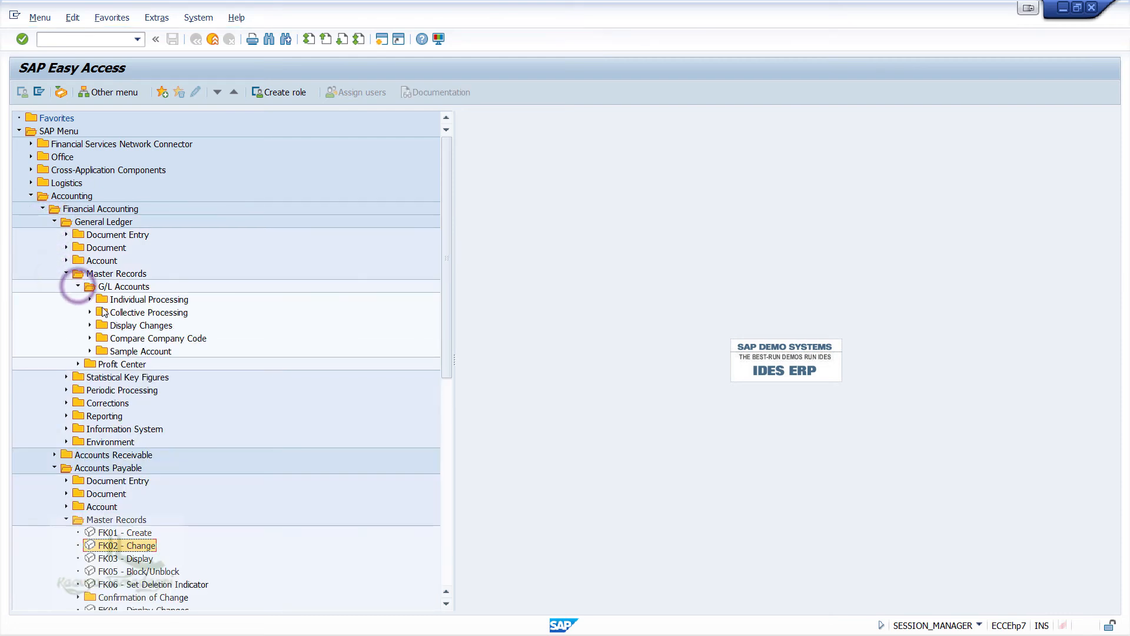
left_click(90, 298)
double_click(131, 316)
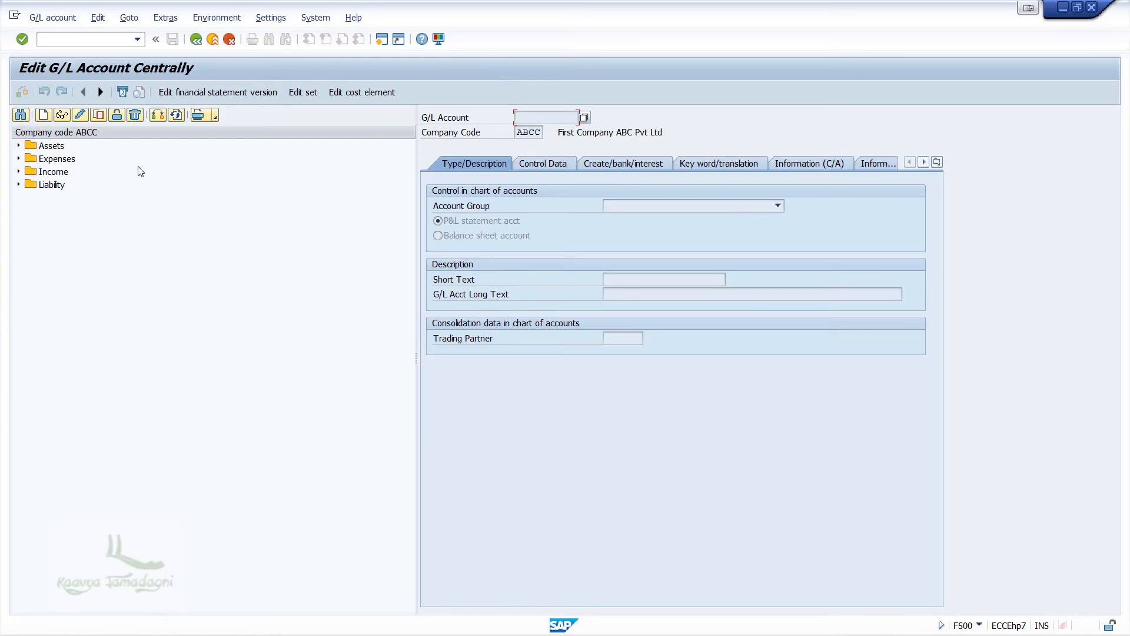
Copy the Commission received income account as new G/L account 20003 in company code ABCC
left_click(19, 172)
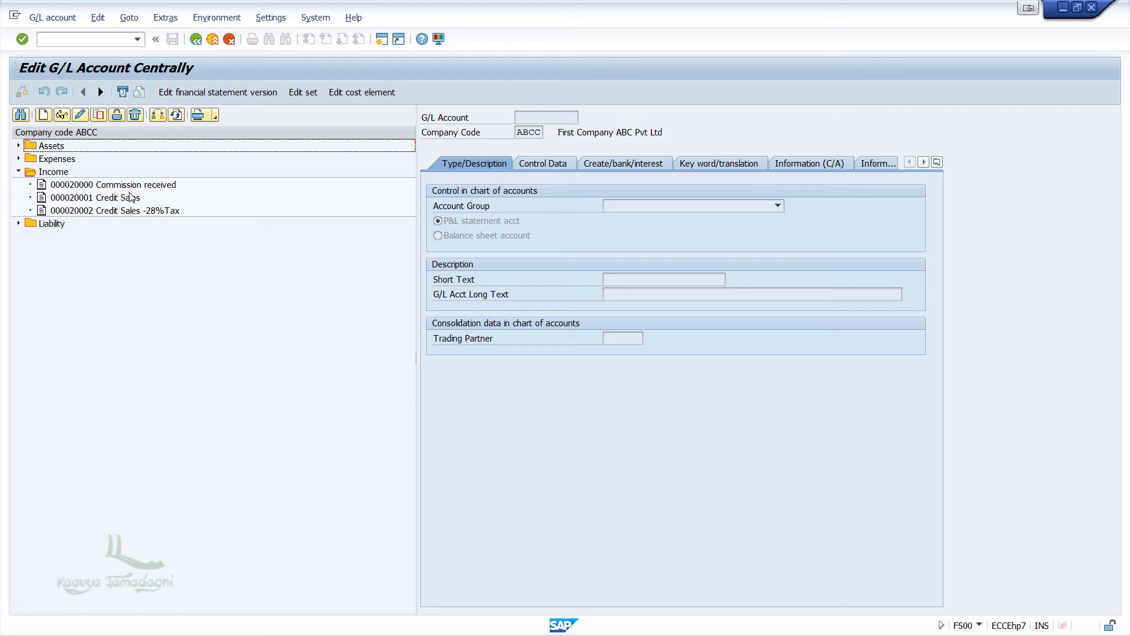
right_click(162, 185)
left_click(194, 233)
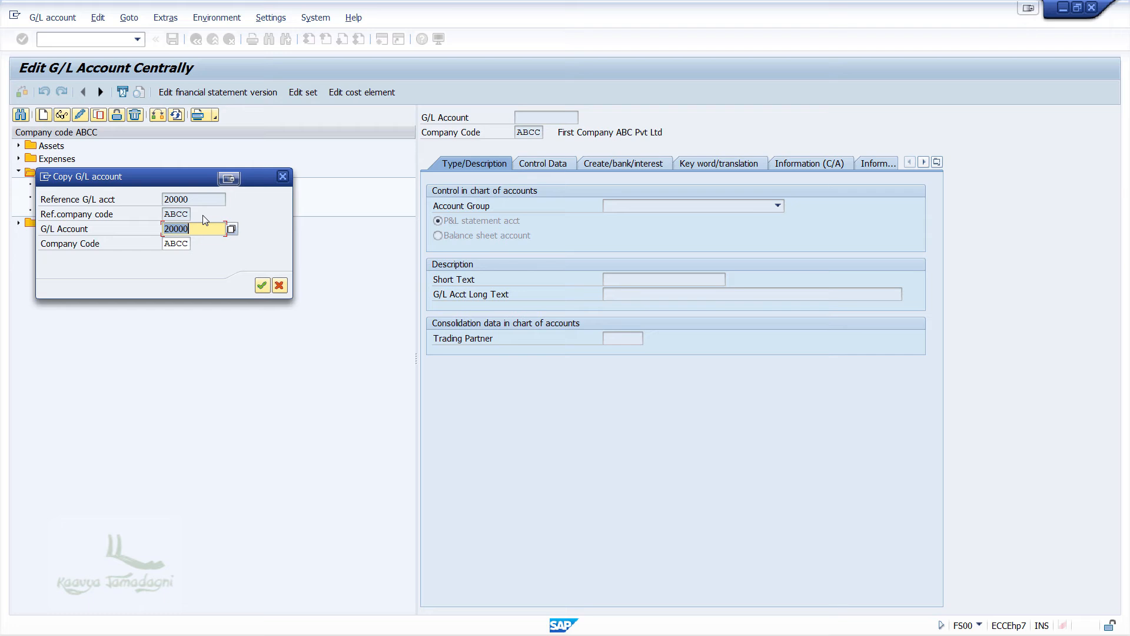
left_click(203, 223)
key("BackSpace")
type("3")
key("Return")
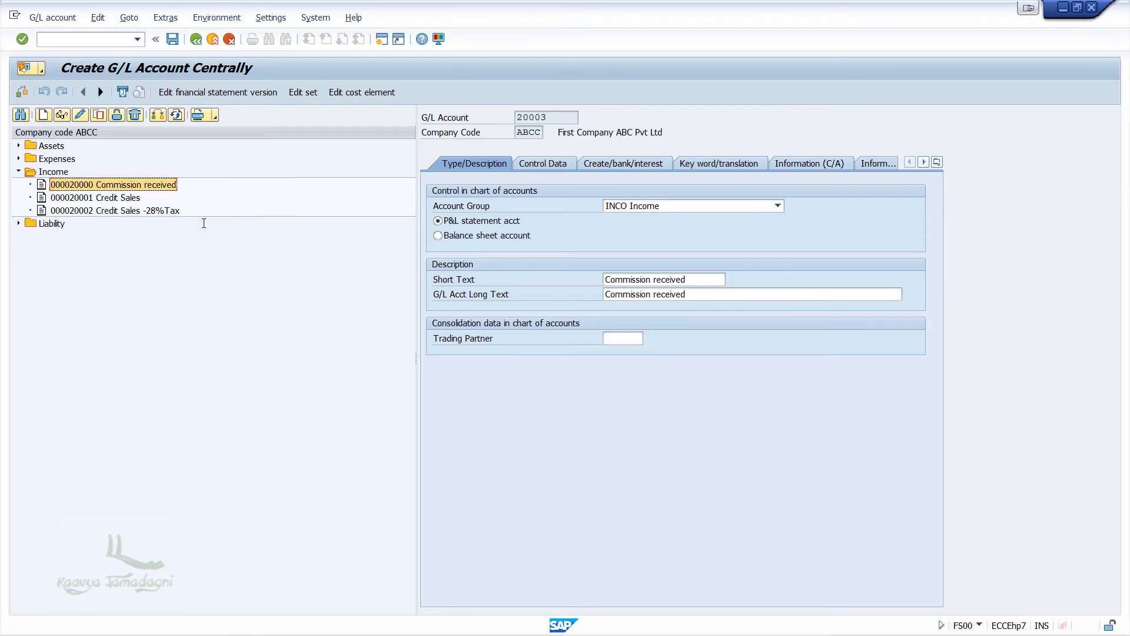
Set both the short text and the long text of new G/L account 20003 to Vendor Discount
left_click(698, 280)
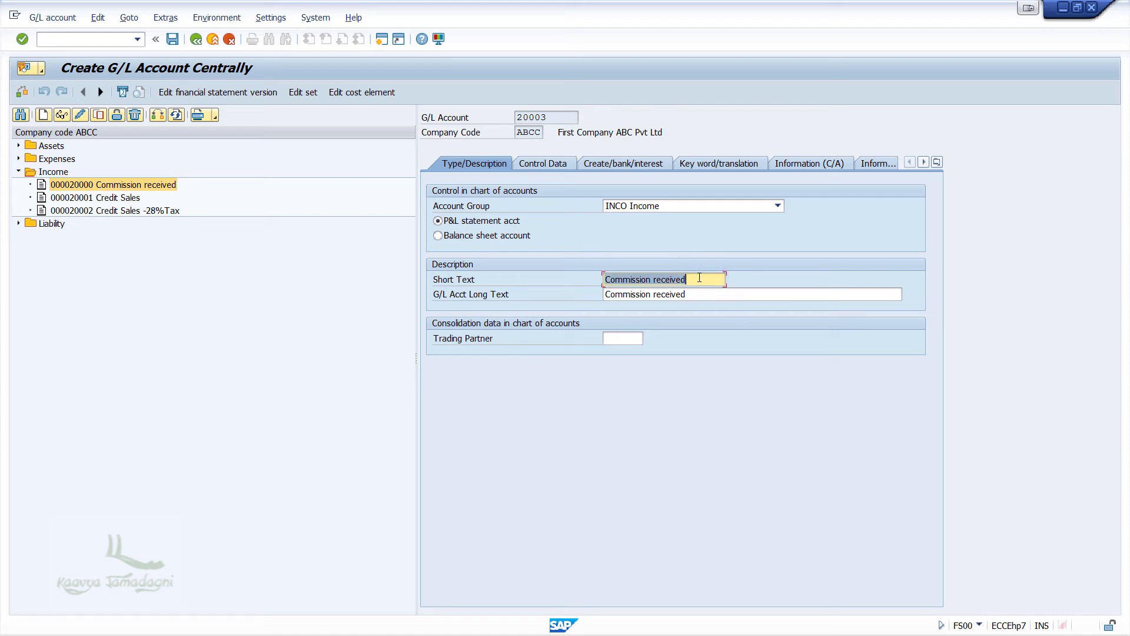
type("Vendor Discouc")
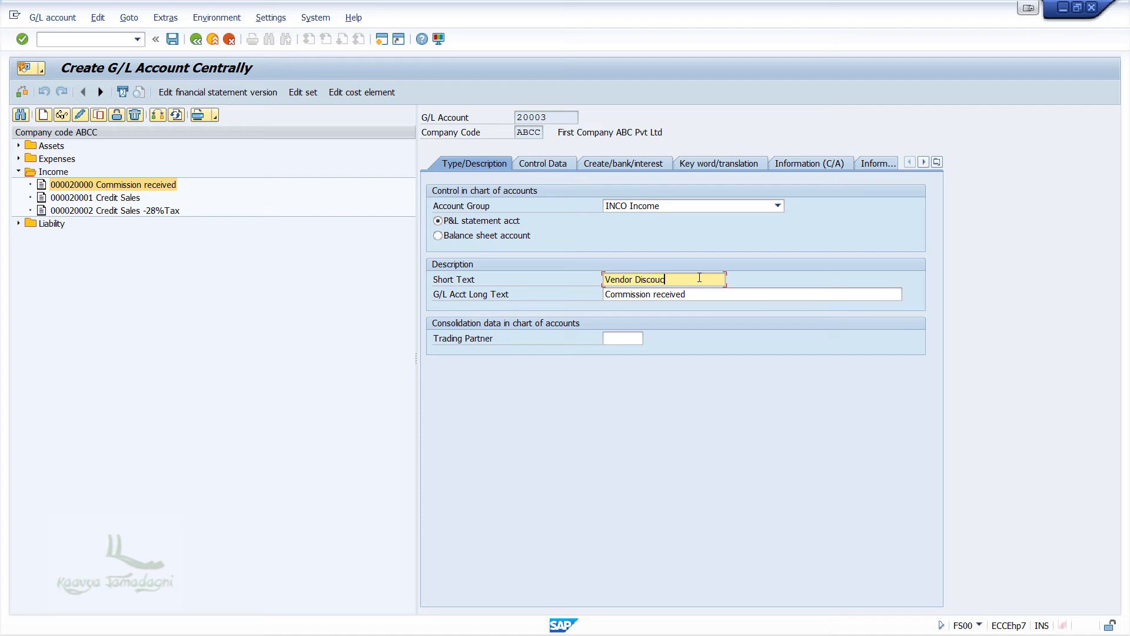
key("BackSpace")
type("nt")
key("Tab")
type("Vendor Discount")
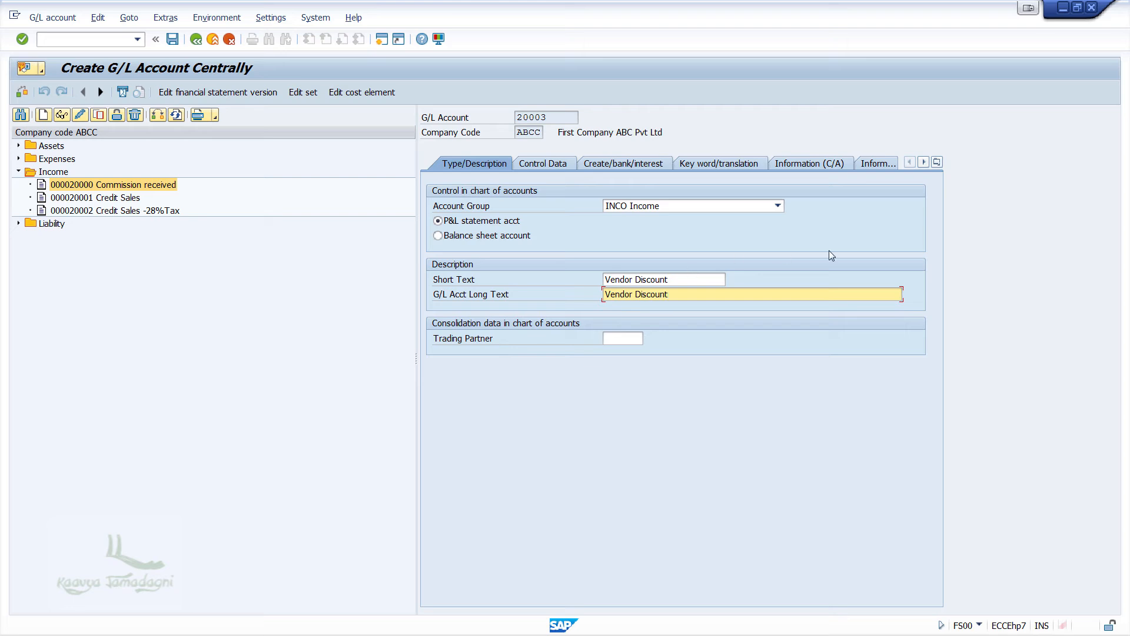
Review the control data and the document creation, bank and interest settings of account 20003, and save the account
left_click(543, 164)
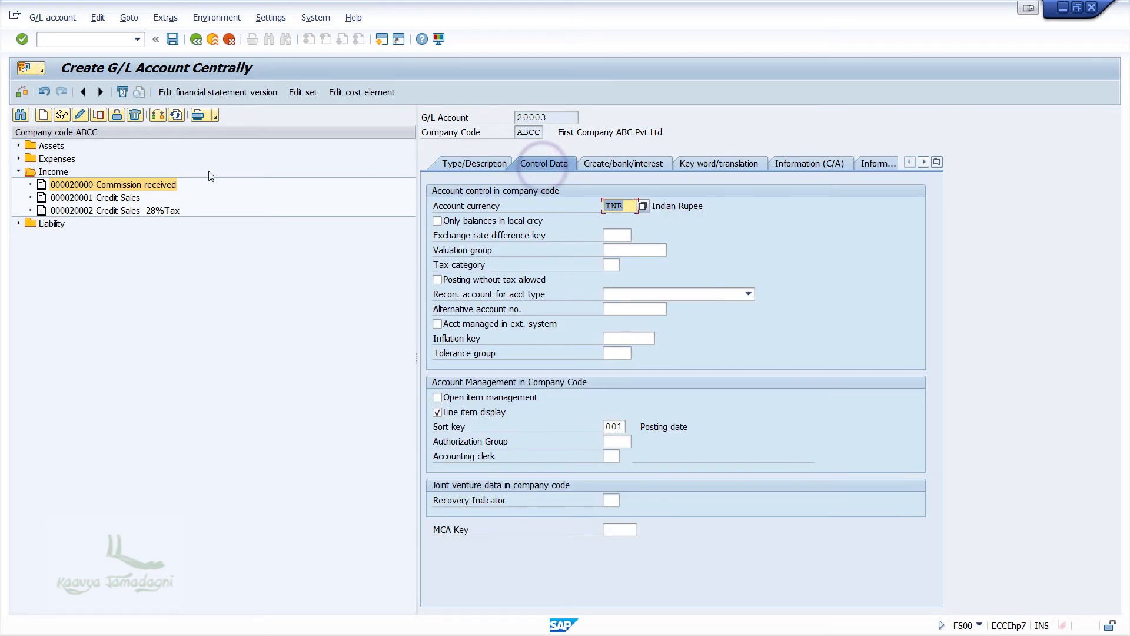
left_click(606, 166)
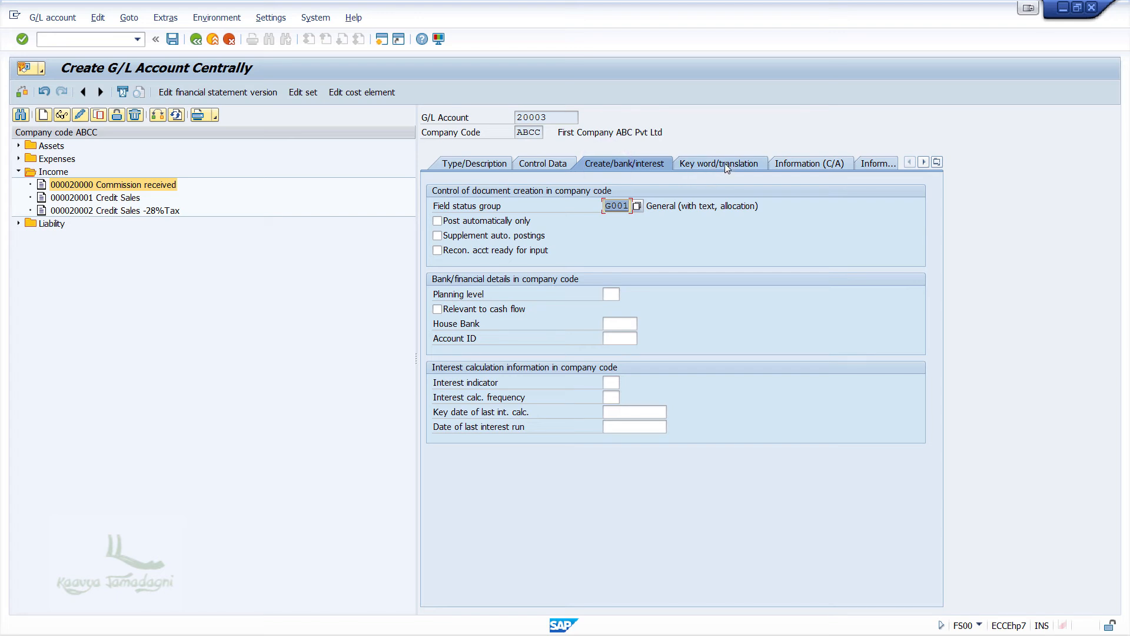
left_click(173, 39)
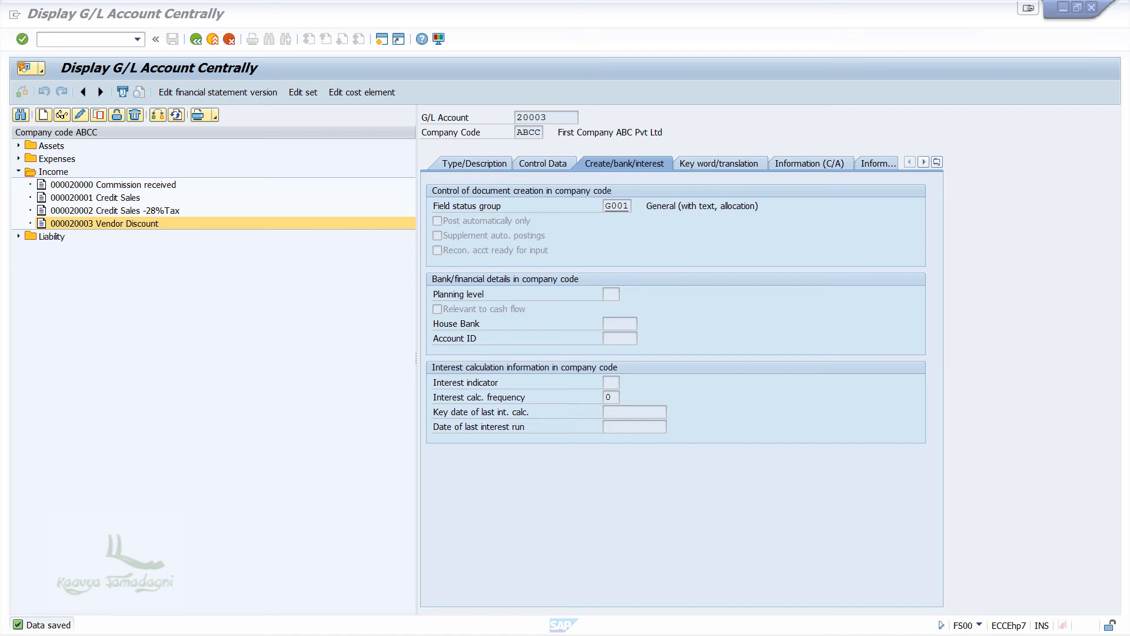
Leave G/L account maintenance for transaction SPRO and display the SAP Reference IMG
left_click(66, 40)
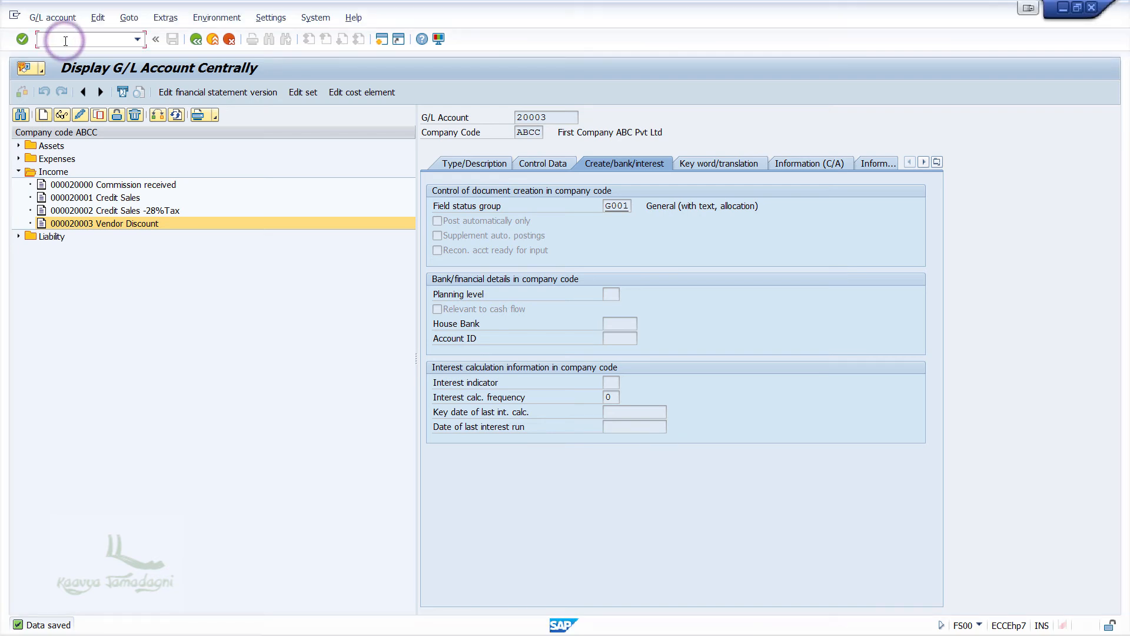
type("/nspro")
key("Return")
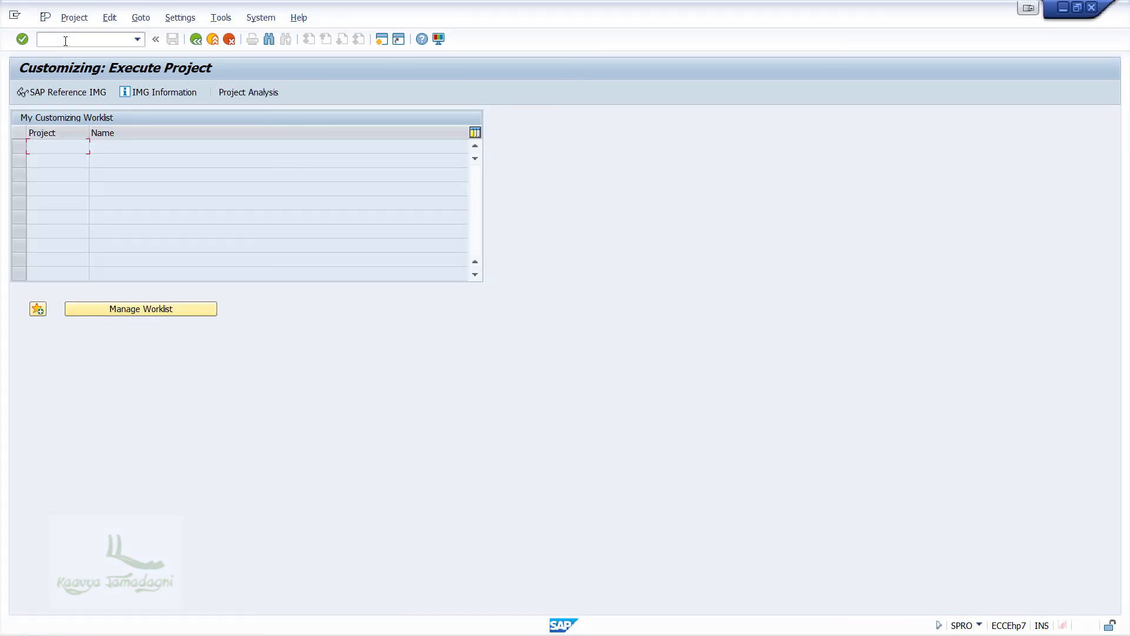
left_click(88, 92)
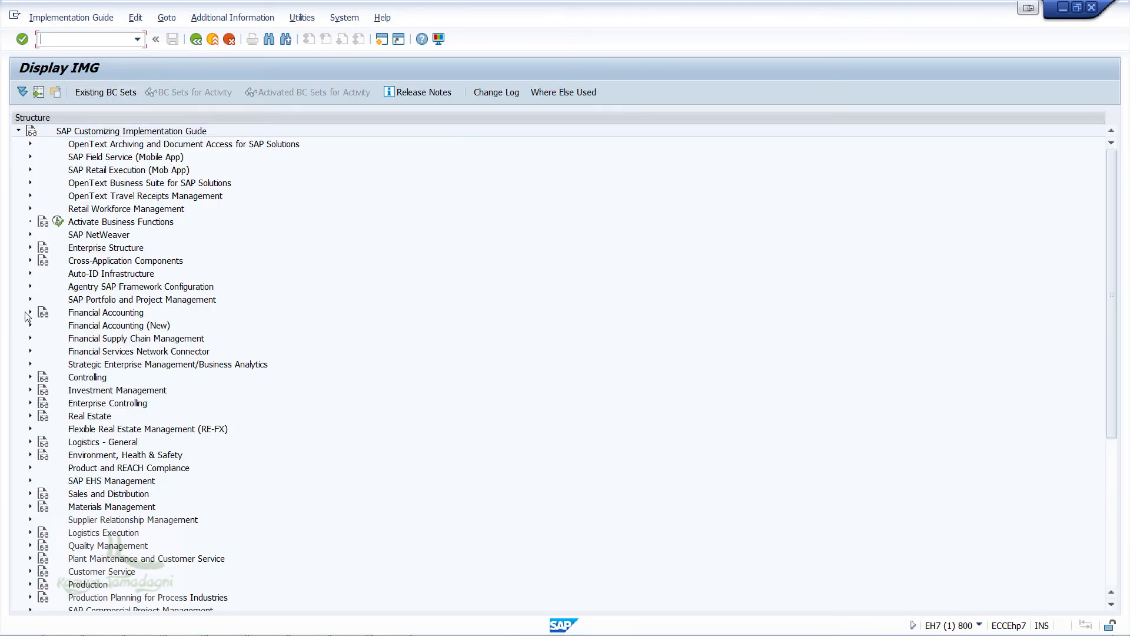
Open Define Accounts for Cash Discount Taken in the outgoing payments global settings of Accounts Receivable and Accounts Payable customizing
left_click(29, 312)
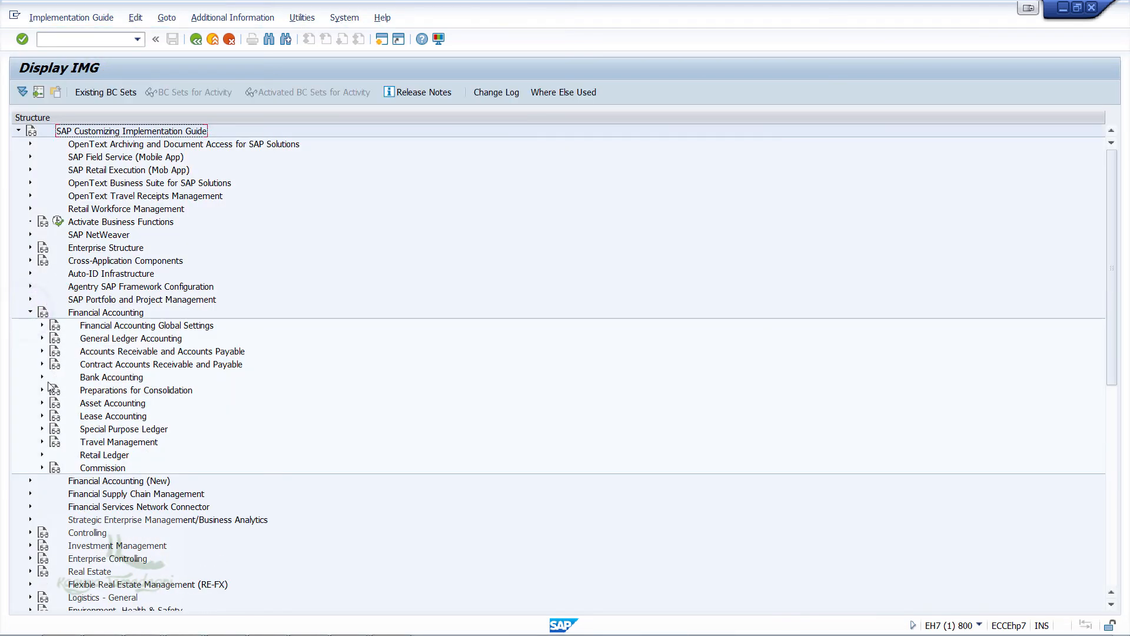
left_click(42, 351)
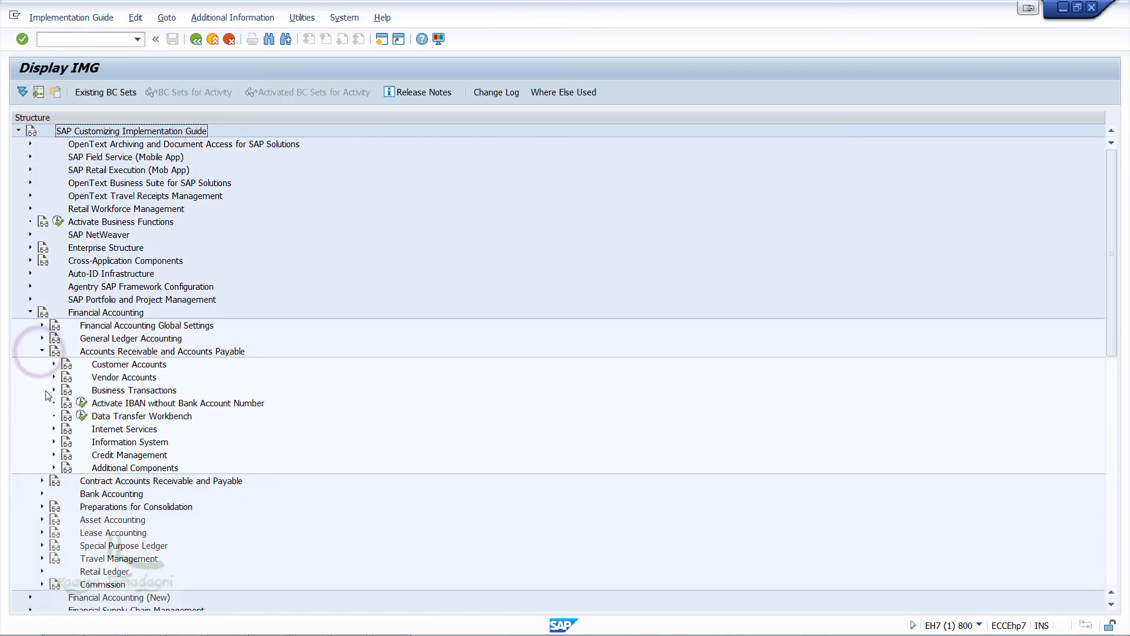
left_click(52, 390)
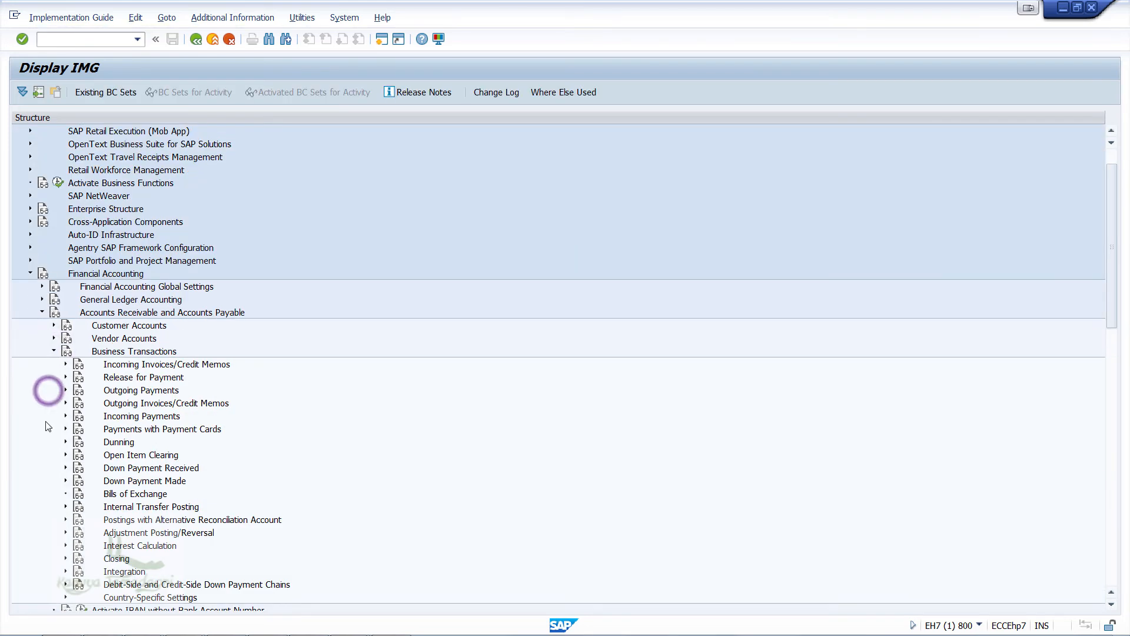
left_click(66, 389)
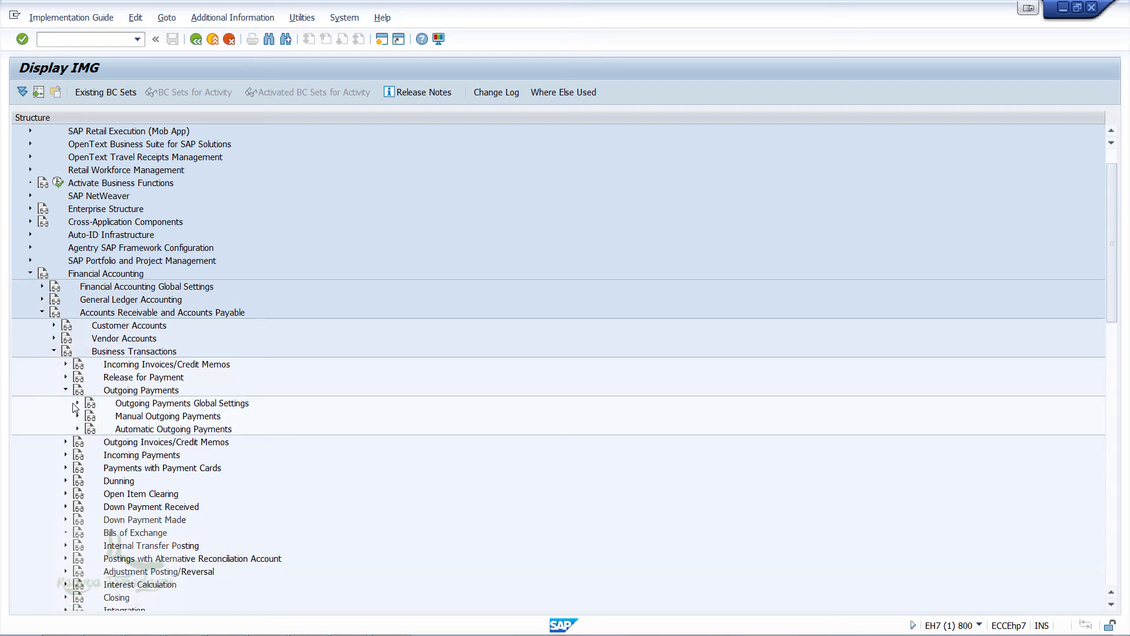
left_click(76, 402)
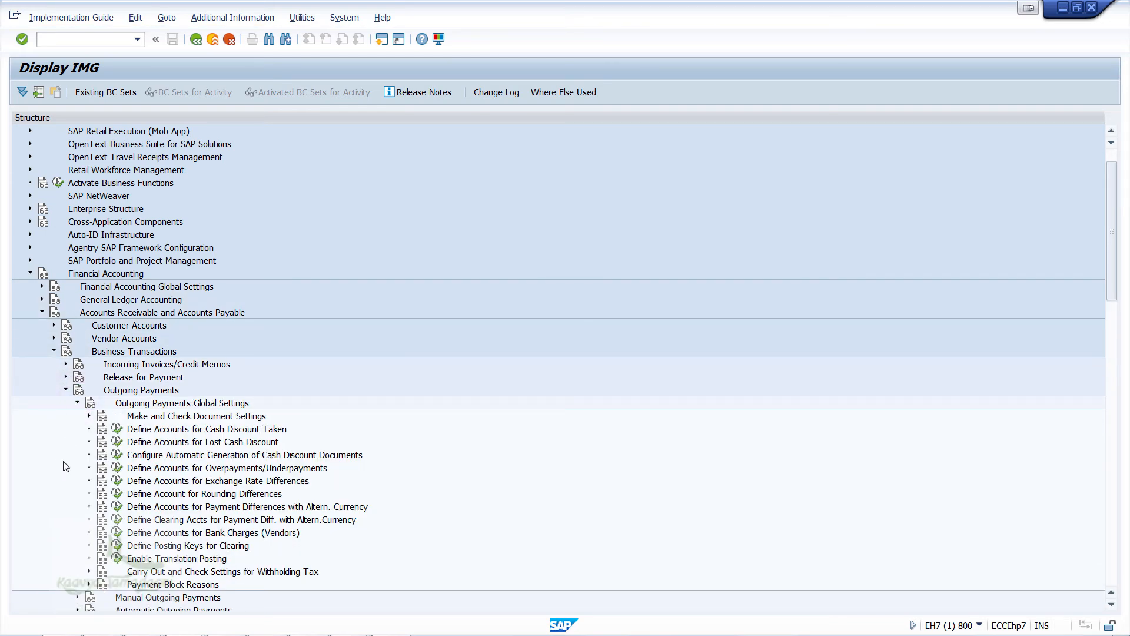
left_click(118, 429)
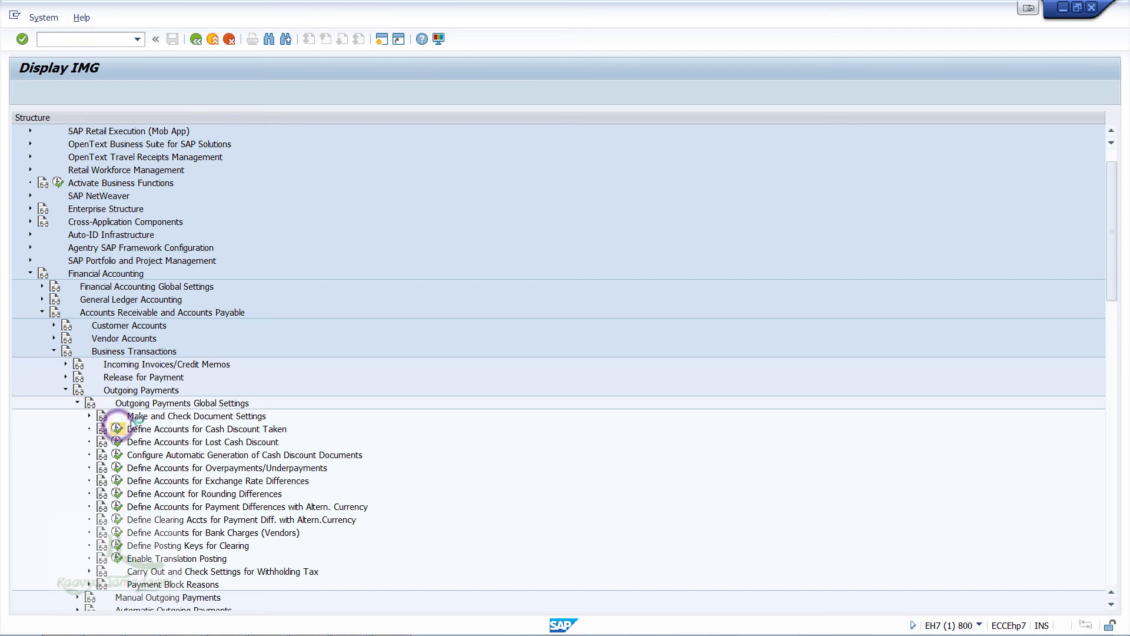
Enter chart of accounts ABCC and save the posting rules for cash discount received (SKE) without tax code differentiation
type("A")
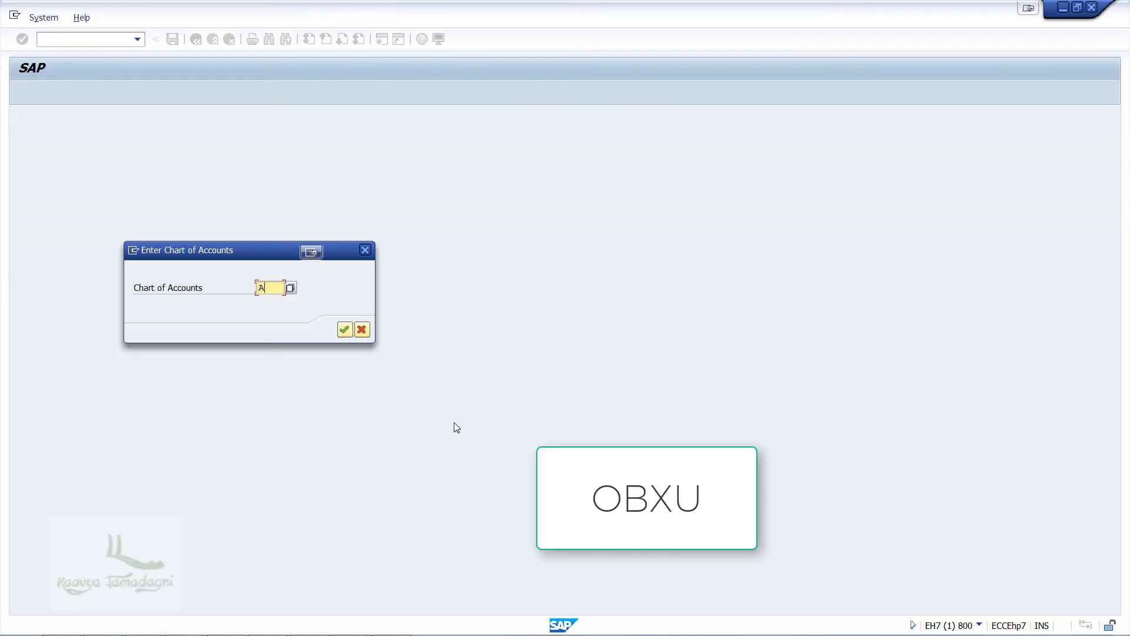
type("BCC")
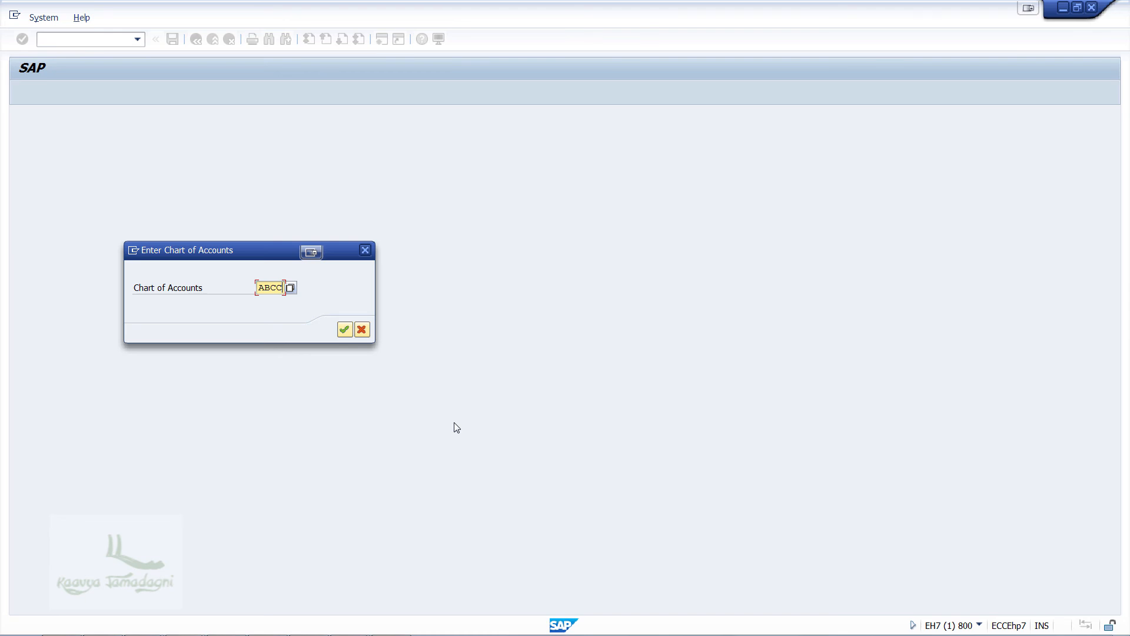
key("Return")
left_click(156, 131)
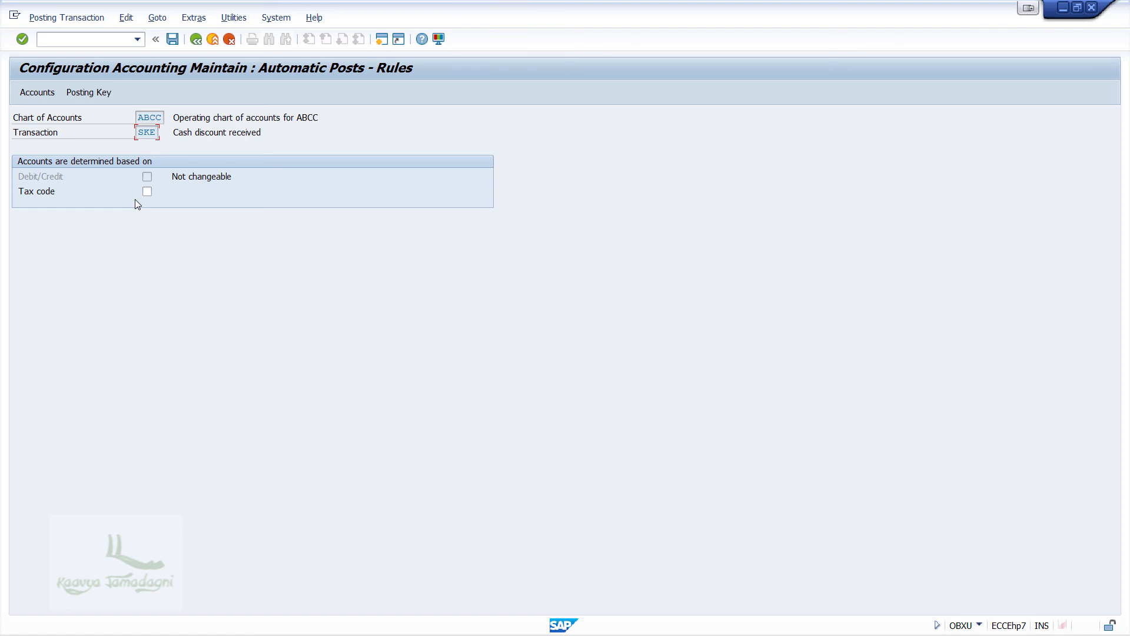
left_click(173, 39)
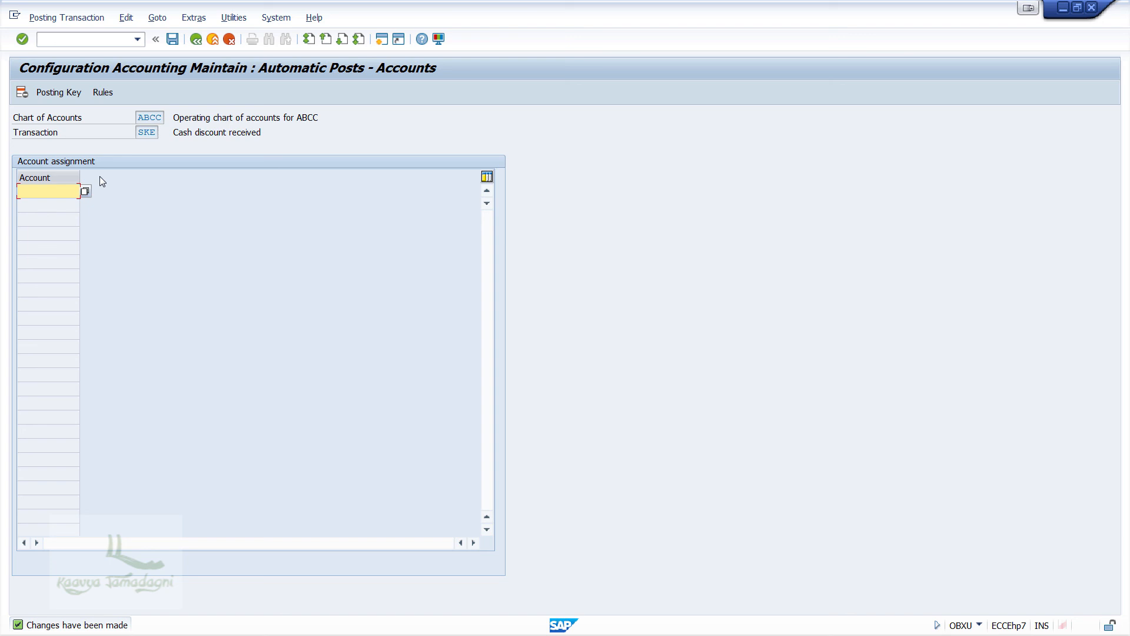
Assign Vendor Discount account 20003 to the cash discount received transaction and save it in the proposed customizing request
key("F4")
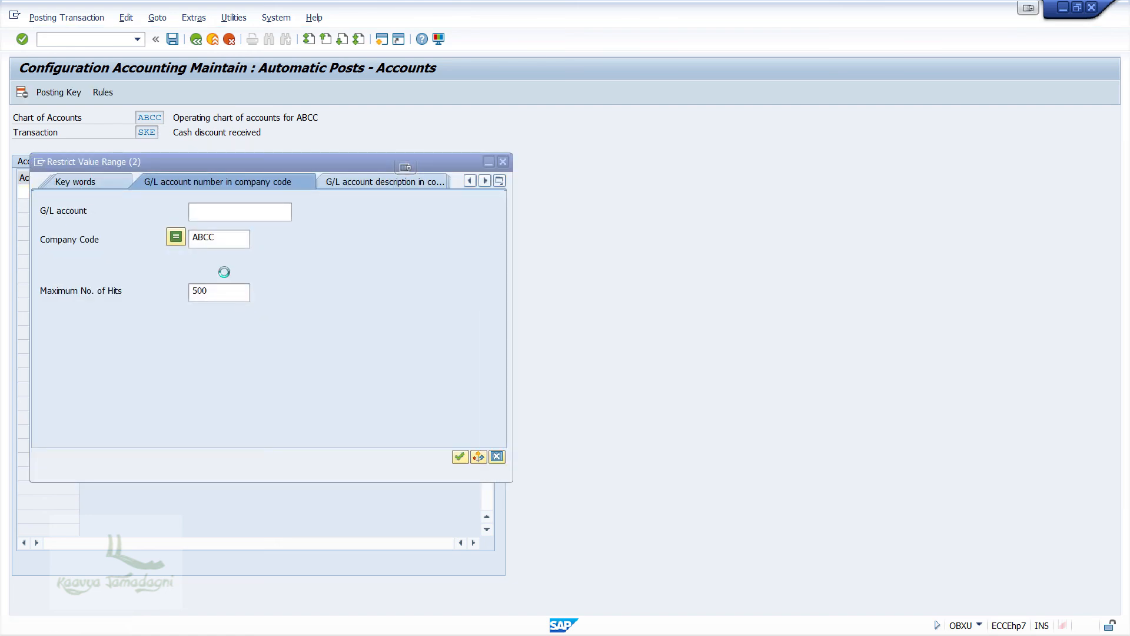
left_click(457, 460)
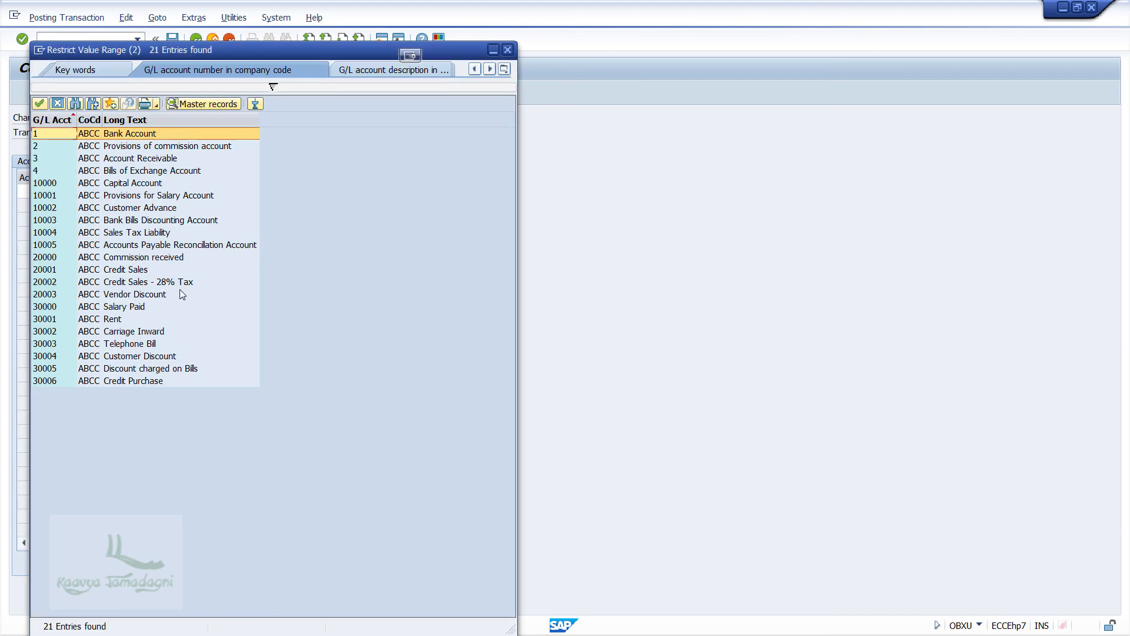
left_click(125, 295)
left_click(125, 295)
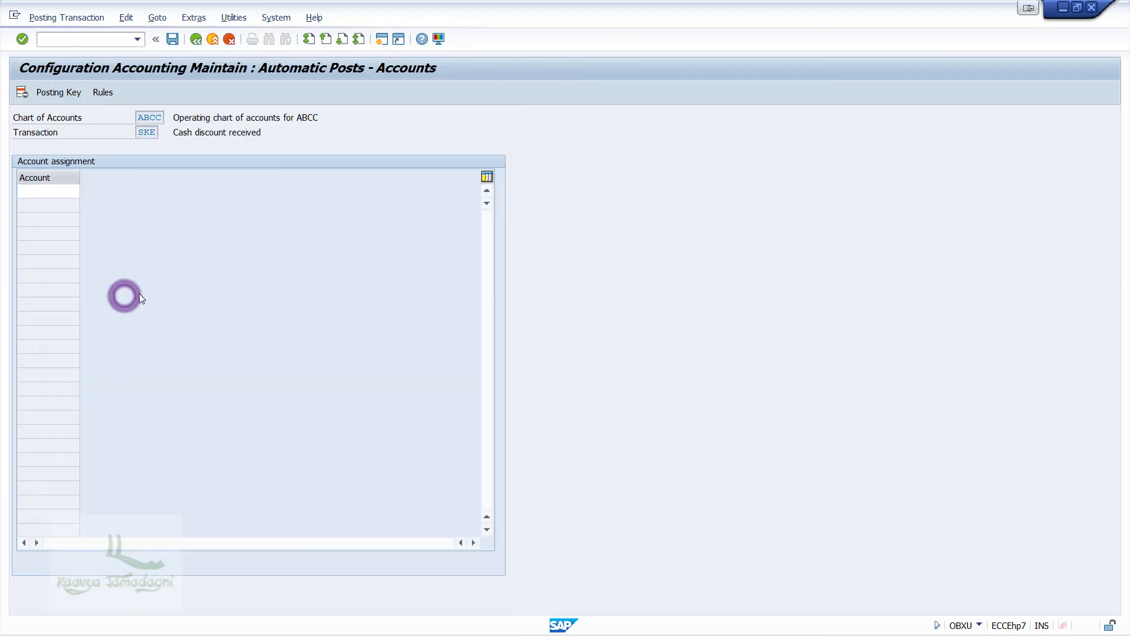
left_click(173, 39)
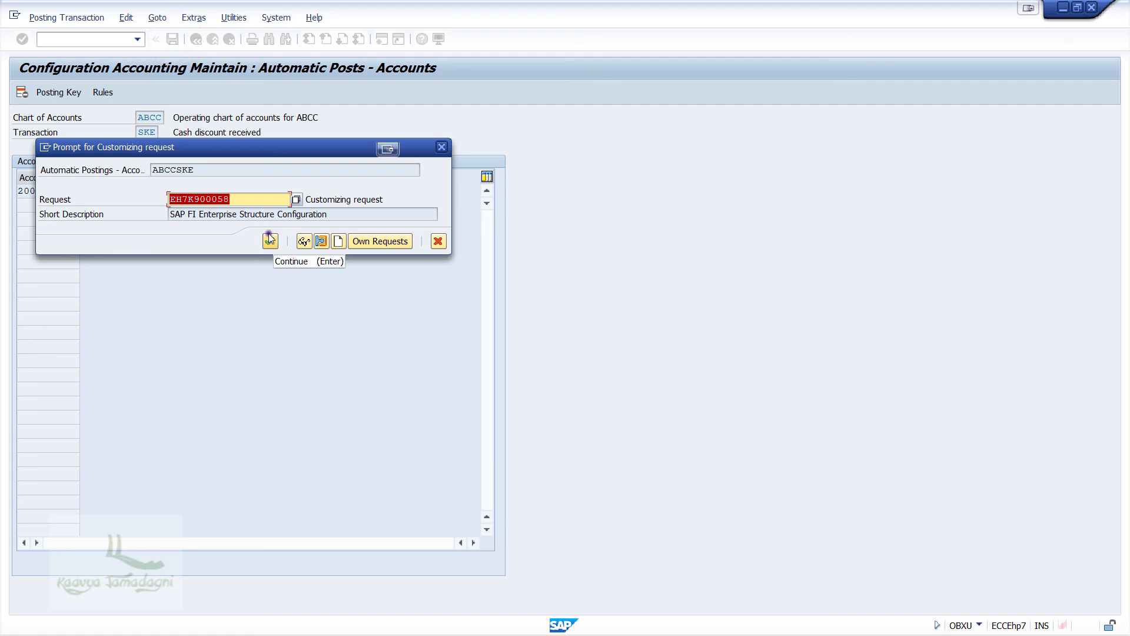
left_click(270, 241)
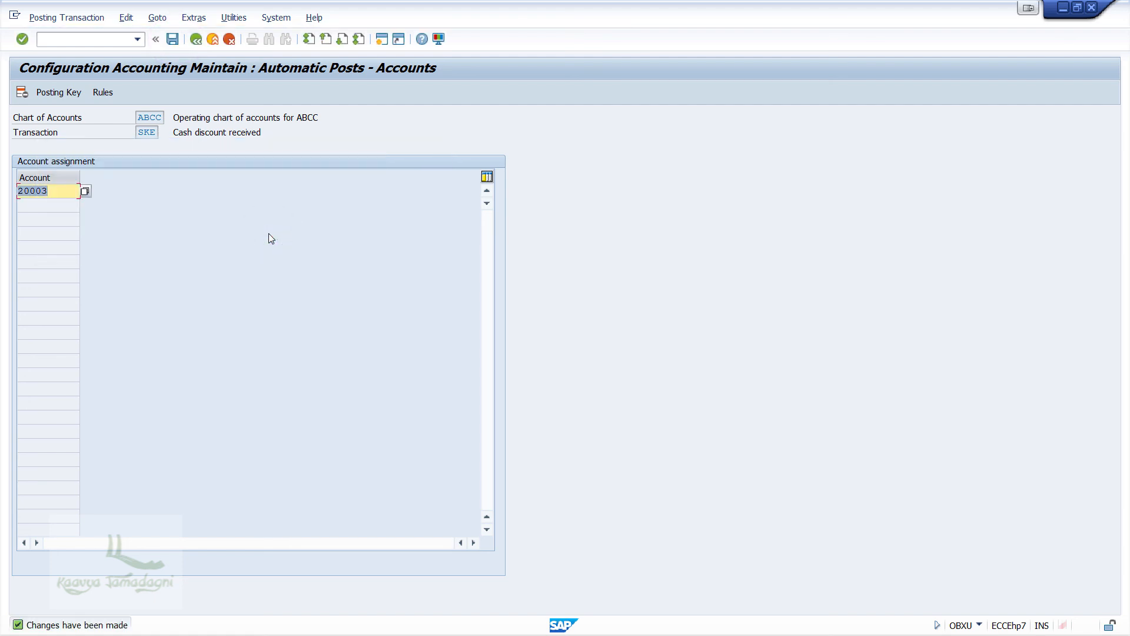